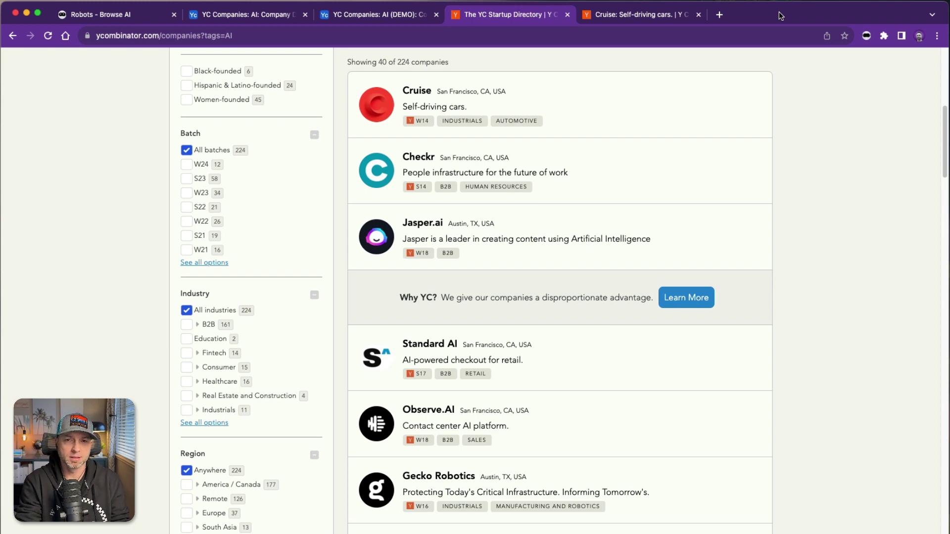
Look through the Airtable Companies table, then go back to the Company Details table.
click(259, 16)
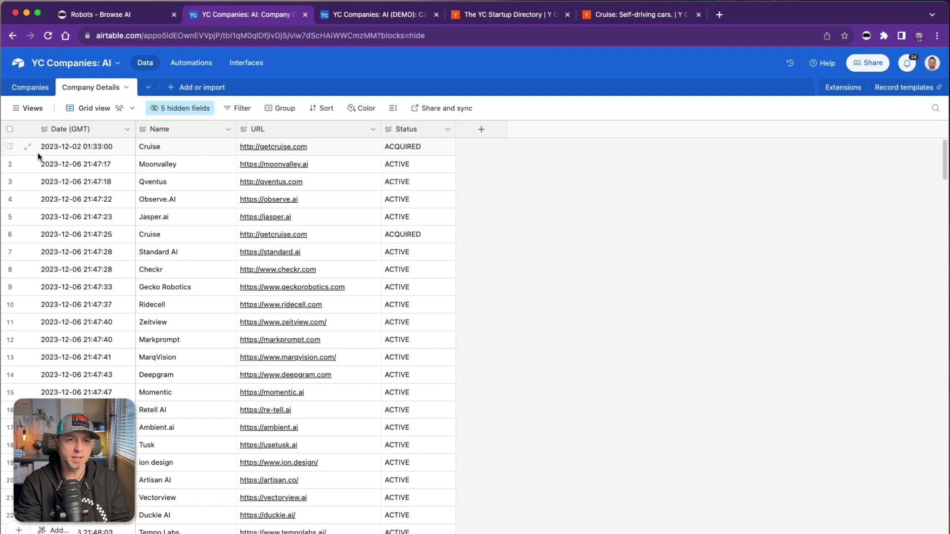
click(30, 87)
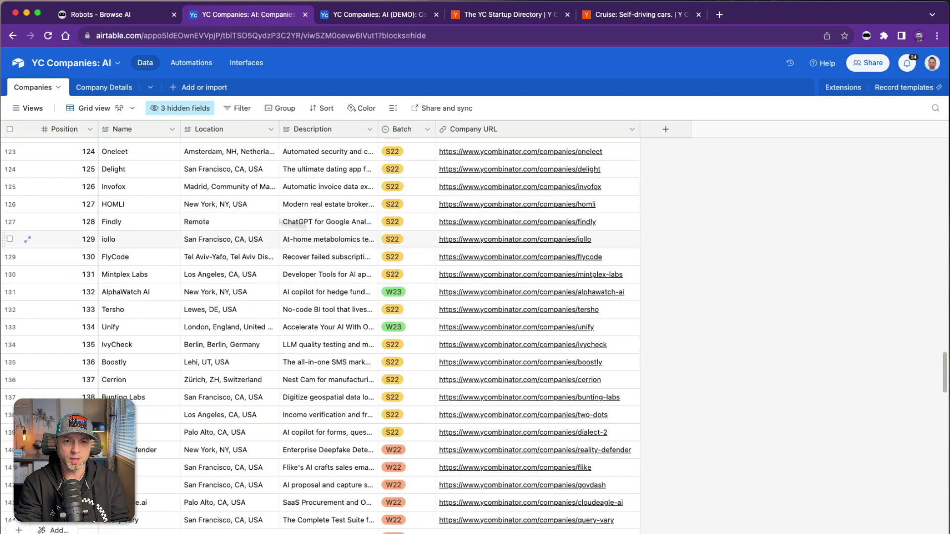
scroll(142, 259, down, 3)
scroll(142, 259, down, 5)
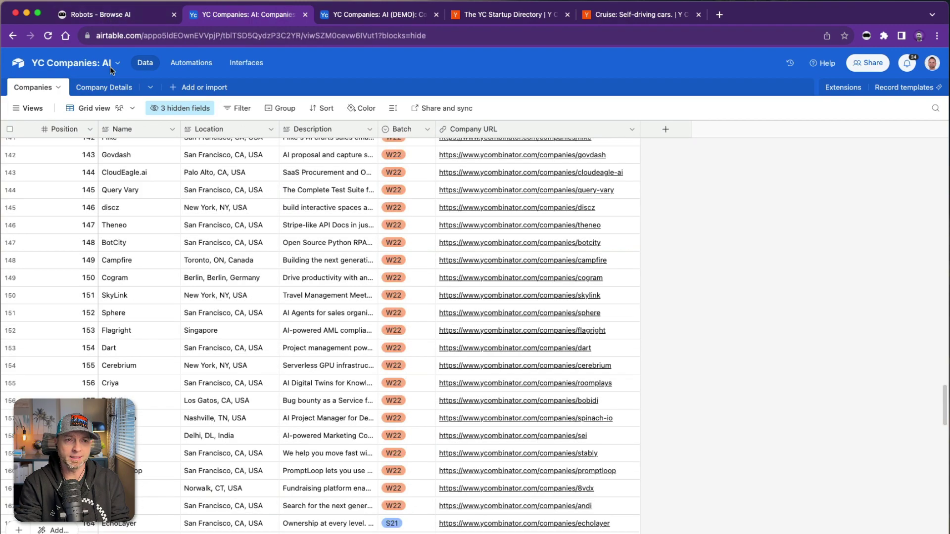
click(111, 88)
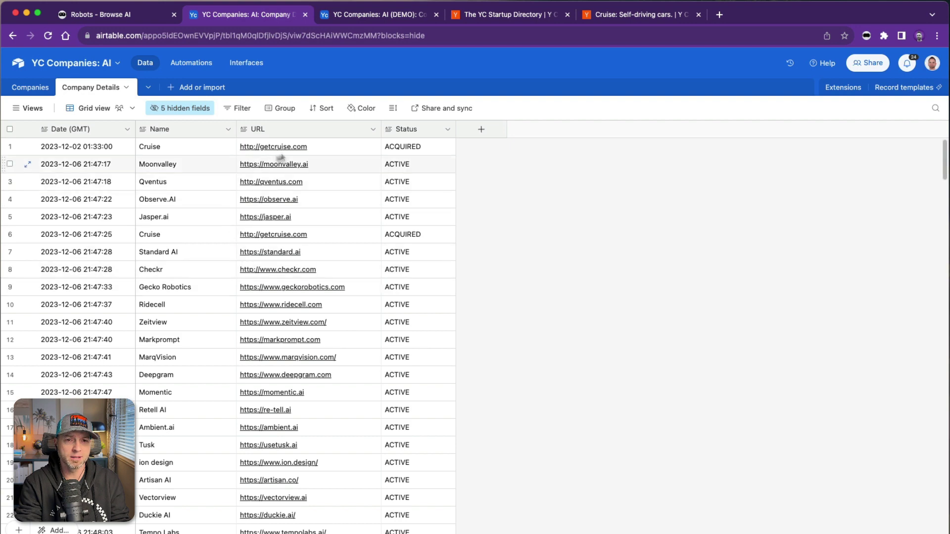
Scroll the 224-company AI directory, compare it twice with the Cruise page, and finish on the directory.
click(510, 15)
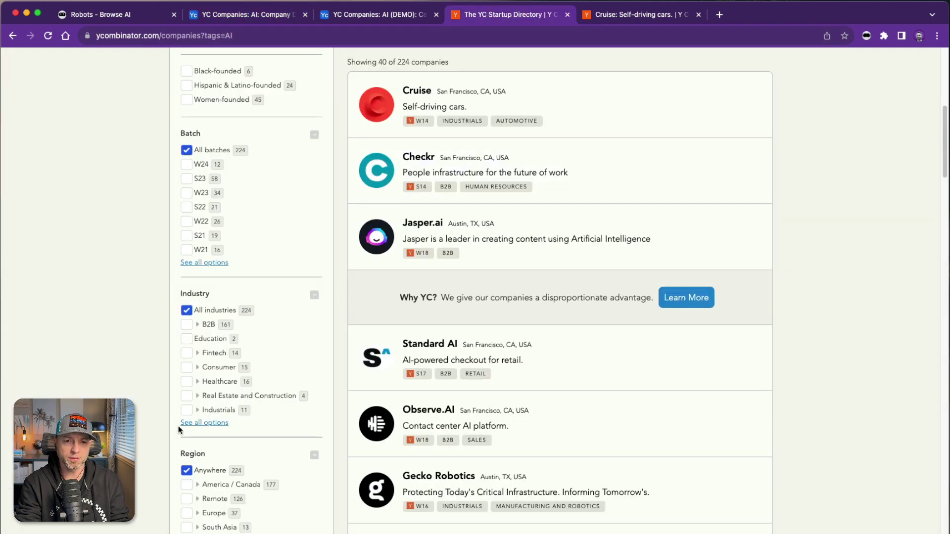
scroll(194, 454, down, 8)
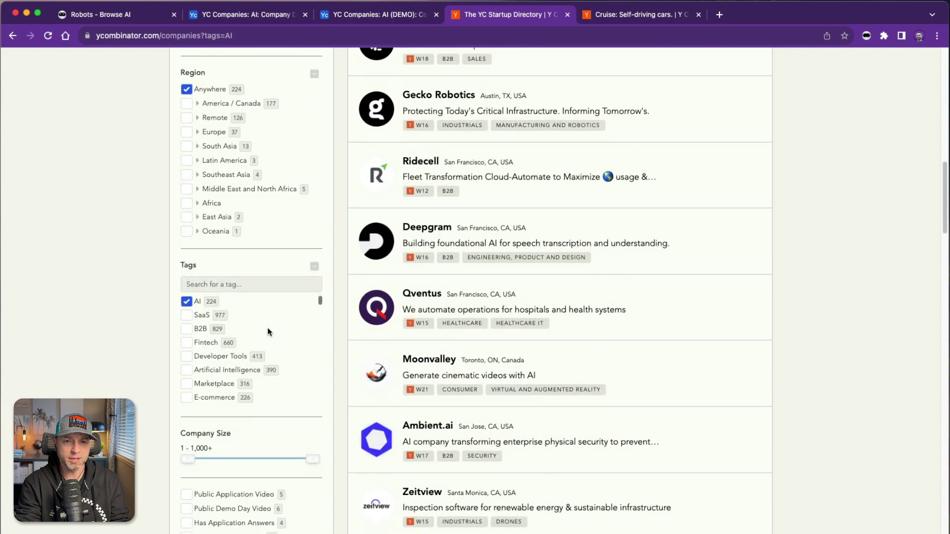
scroll(268, 331, up, 12)
scroll(431, 319, down, 5)
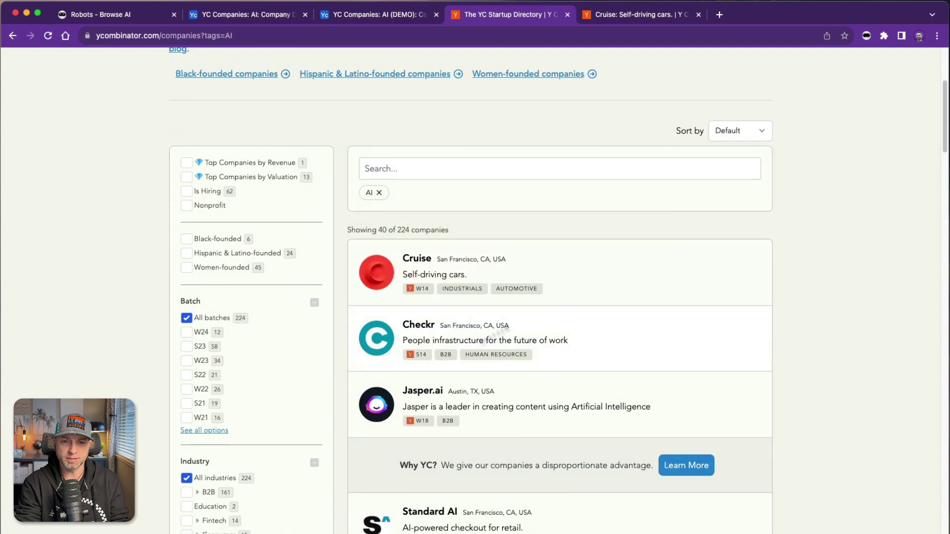
click(645, 18)
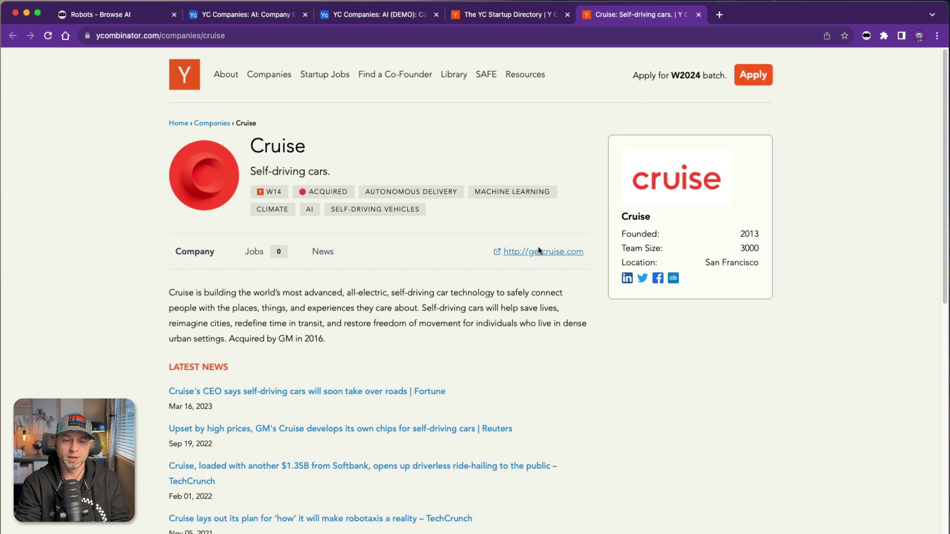
click(533, 17)
scroll(491, 306, down, 5)
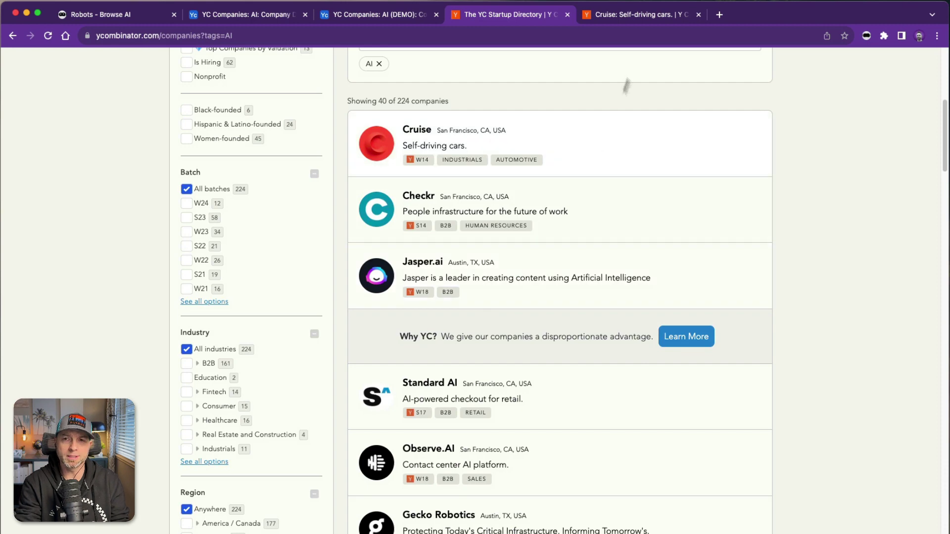
click(647, 20)
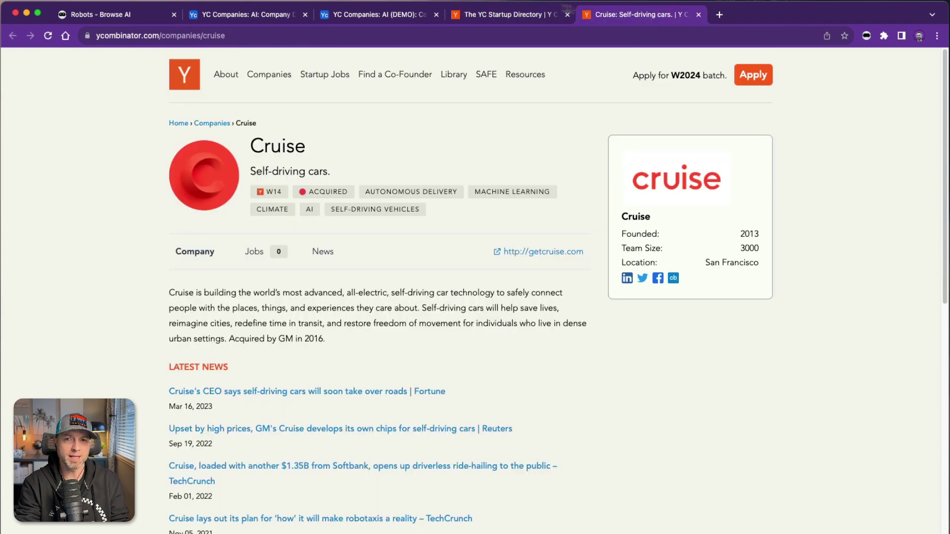
click(504, 14)
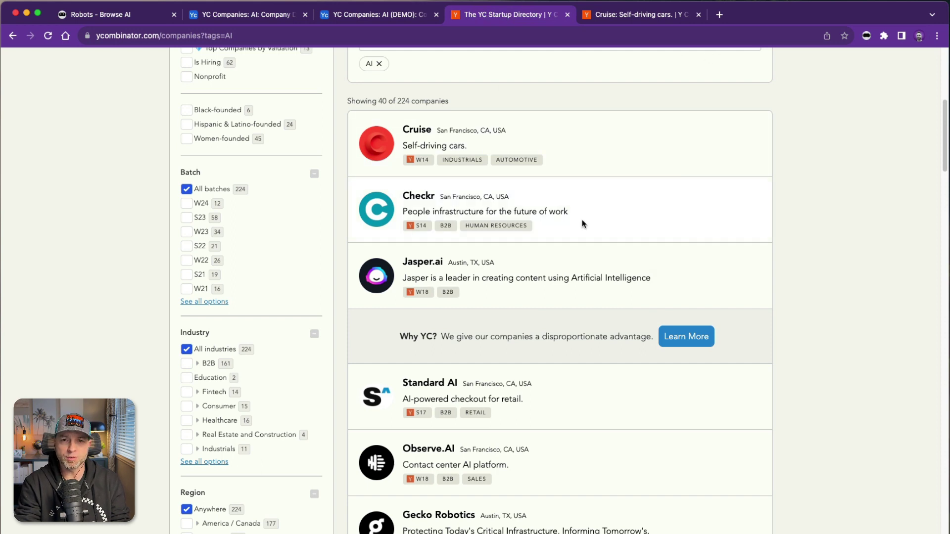
Build a new Browse AI robot that extracts data from the AI directory page and start training it.
click(867, 36)
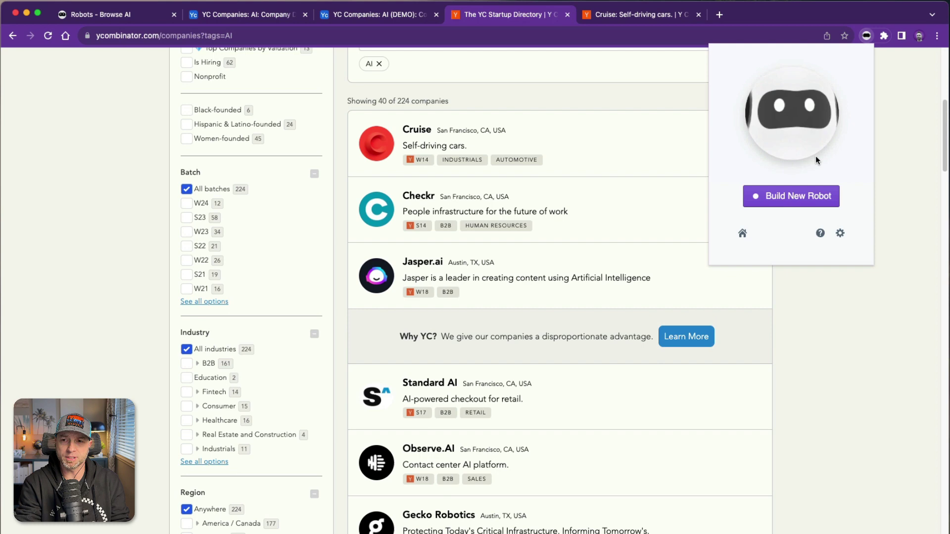
click(799, 195)
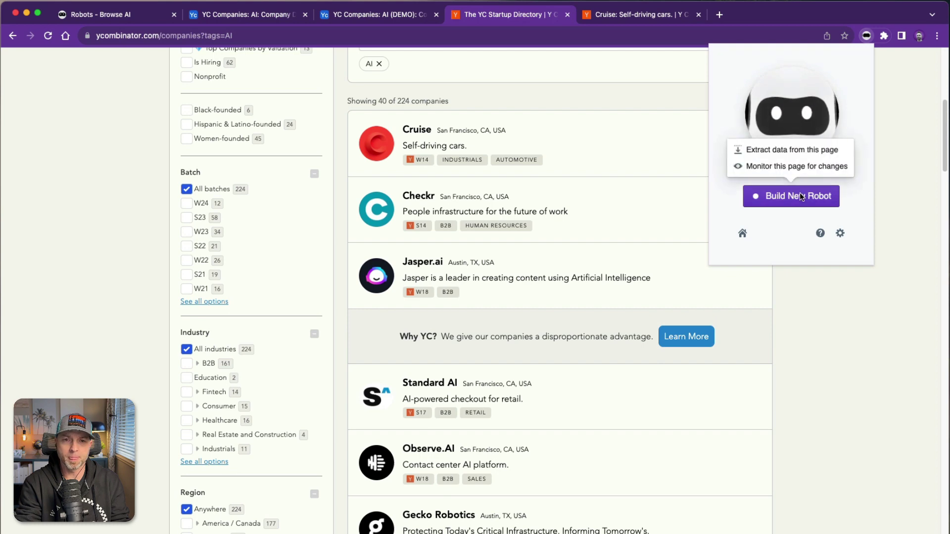
click(784, 149)
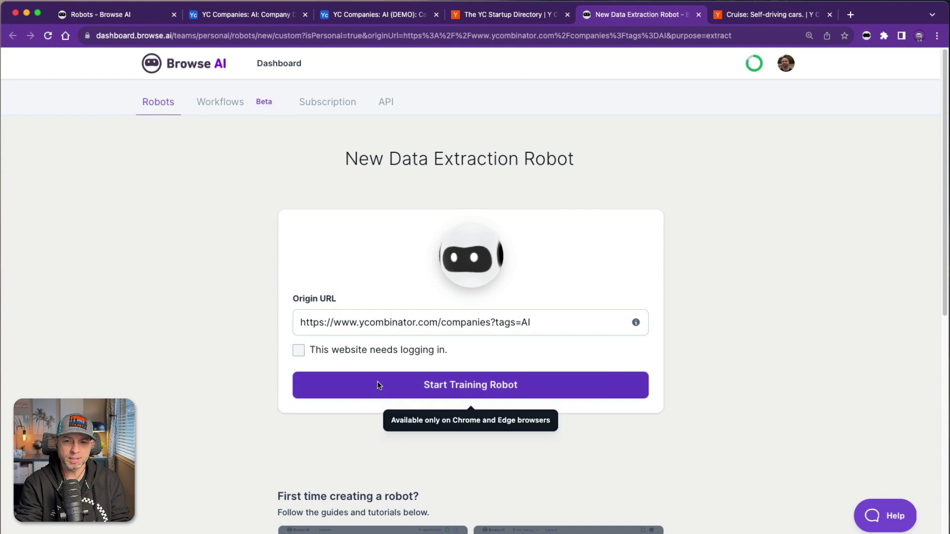
click(433, 385)
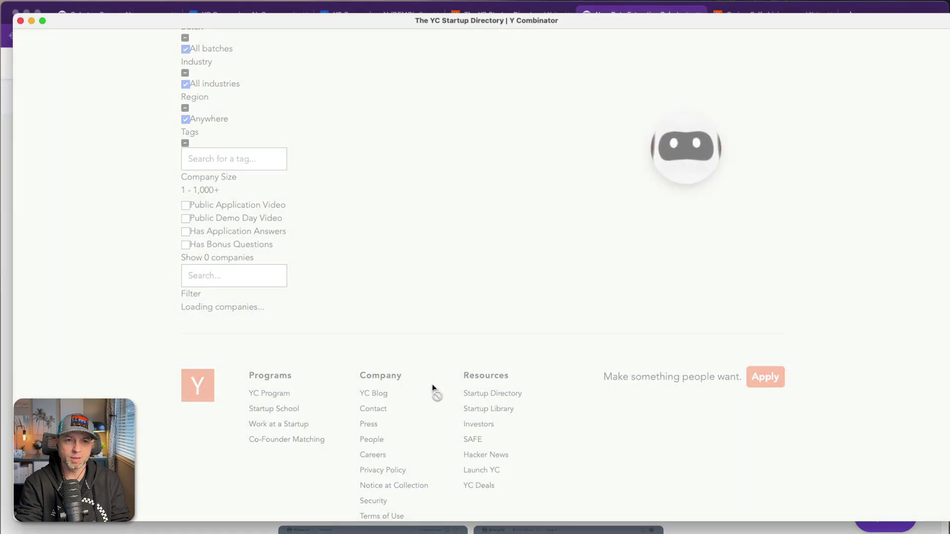
Capture a list of company cards with their location, description, batch tag and card link.
click(593, 162)
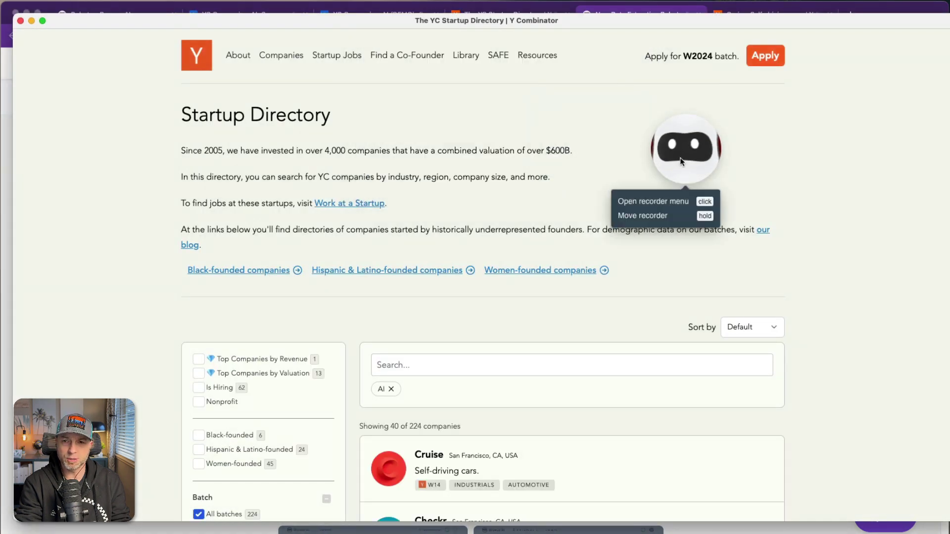
click(679, 158)
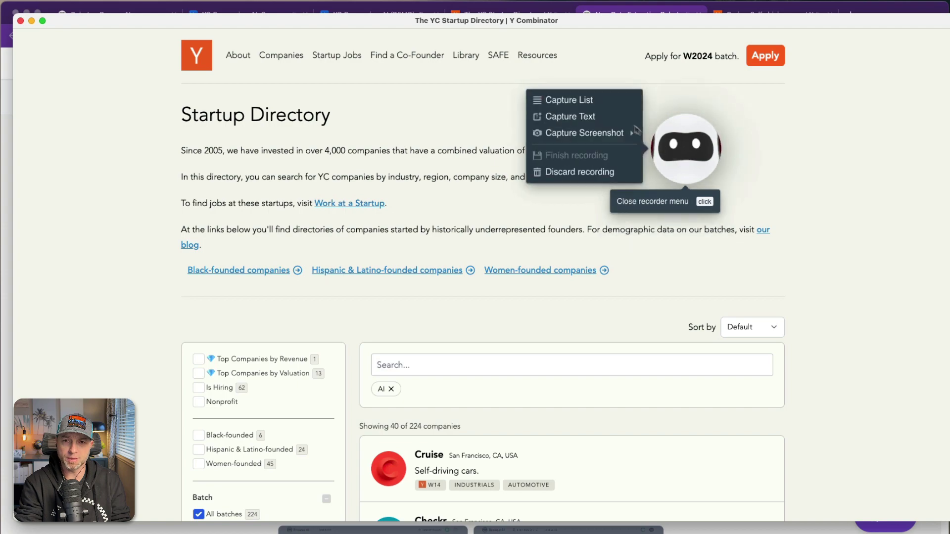
click(610, 100)
scroll(517, 207, down, 5)
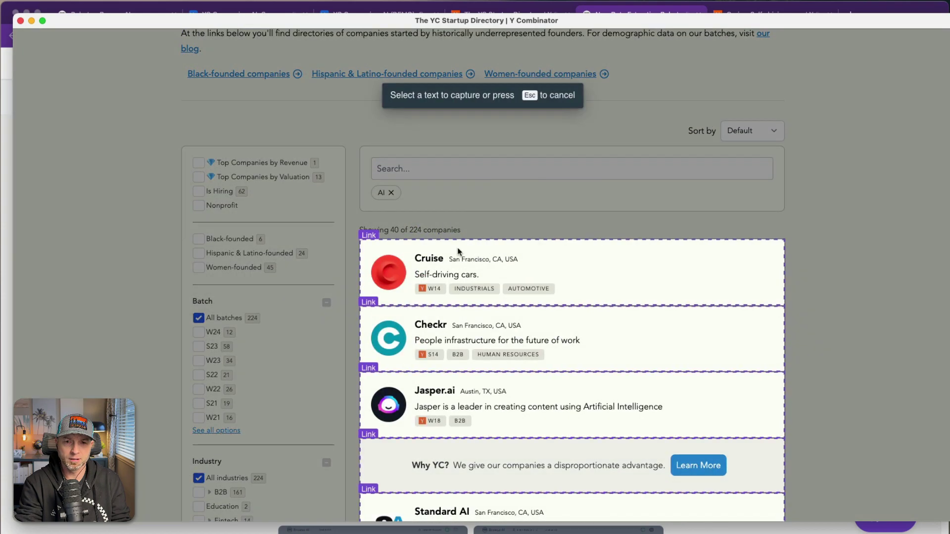
click(458, 257)
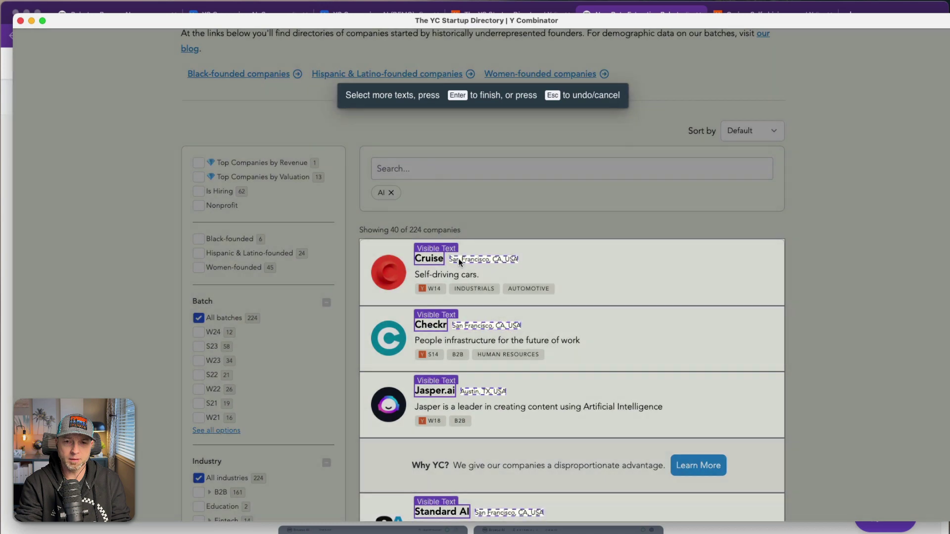
click(459, 261)
click(438, 274)
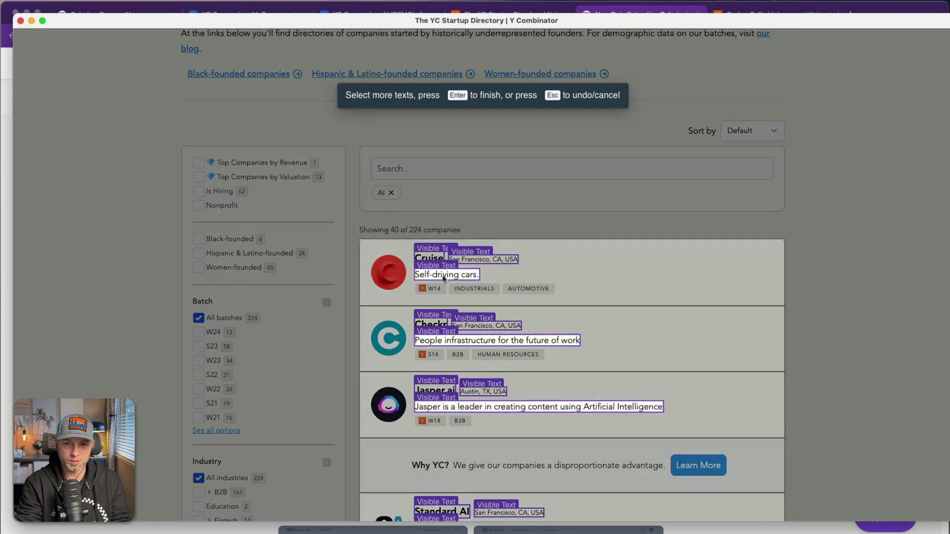
click(434, 289)
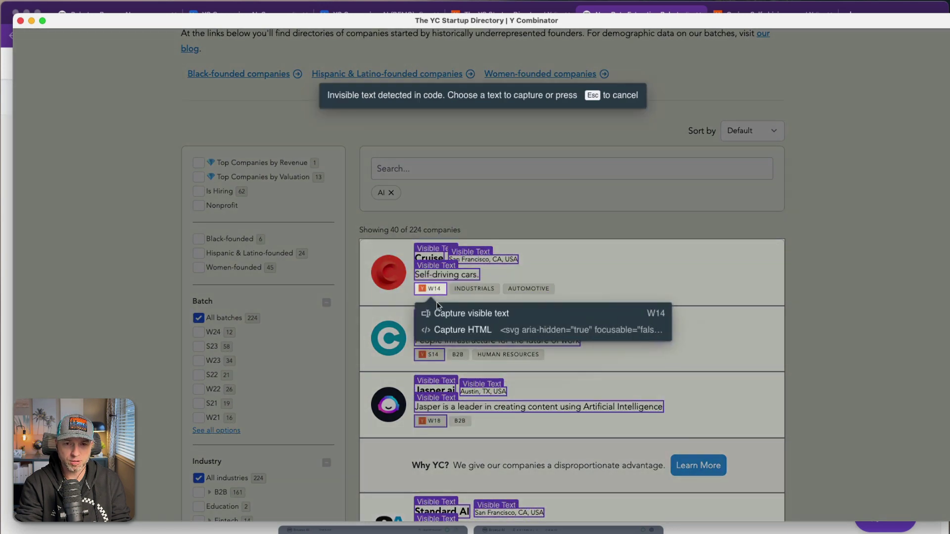
click(437, 306)
click(390, 246)
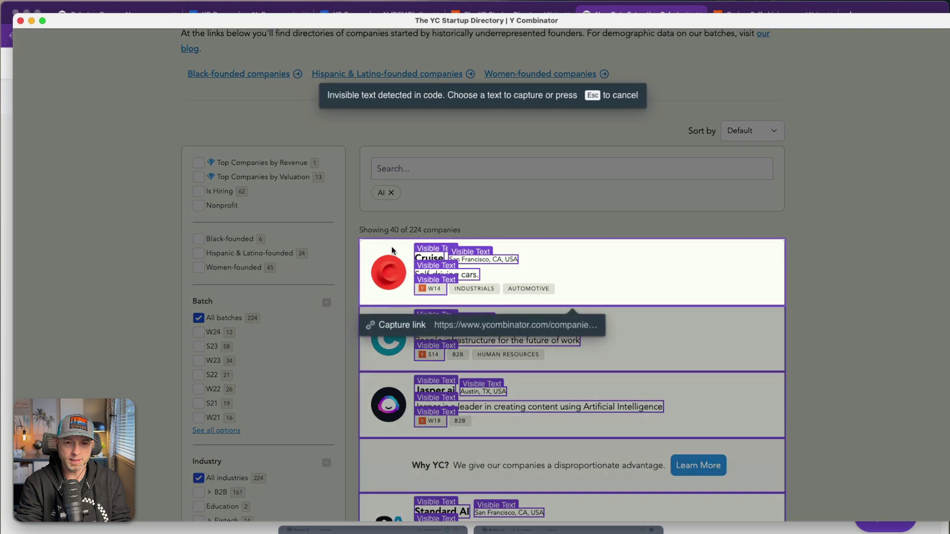
click(410, 324)
Label the captured fields Name, Location, Description, Batch and Detail Page.
key(Return)
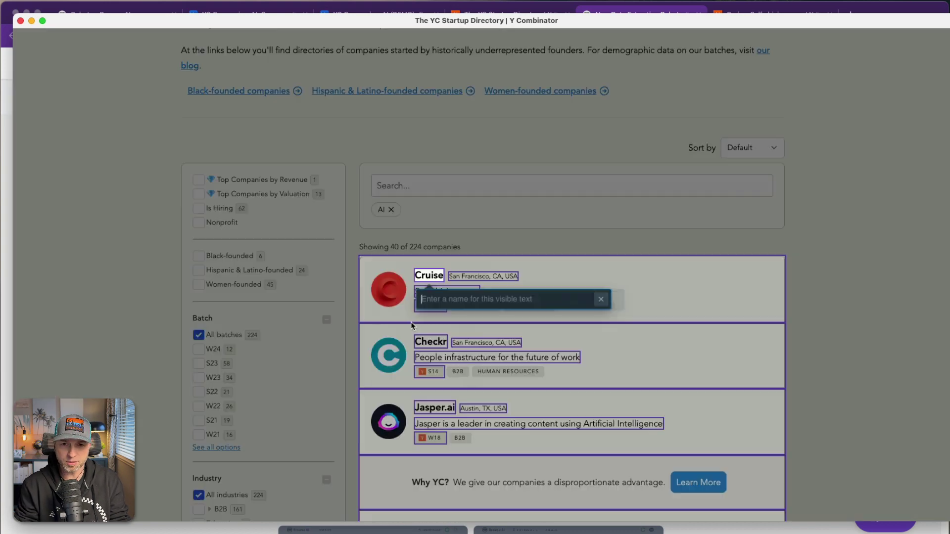
text(Name)
key(Return)
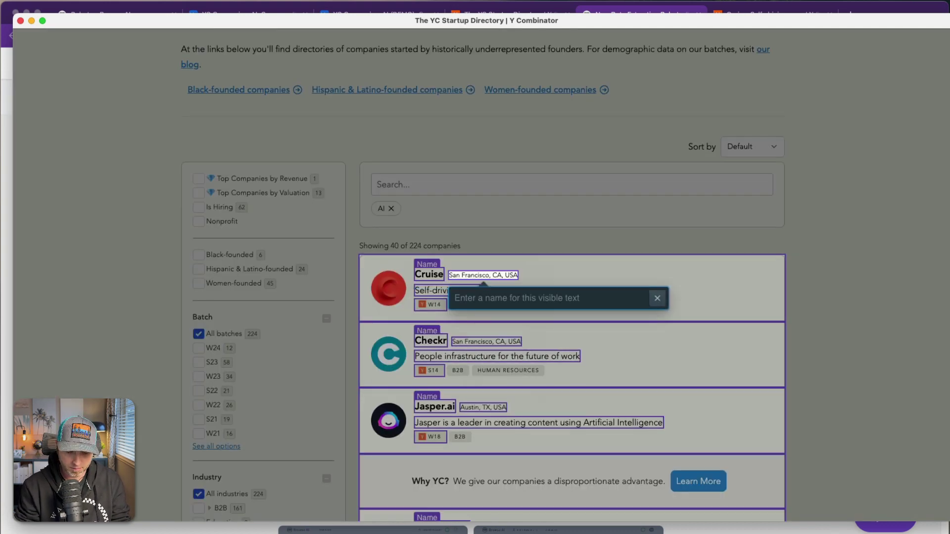
text(Location)
key(Return)
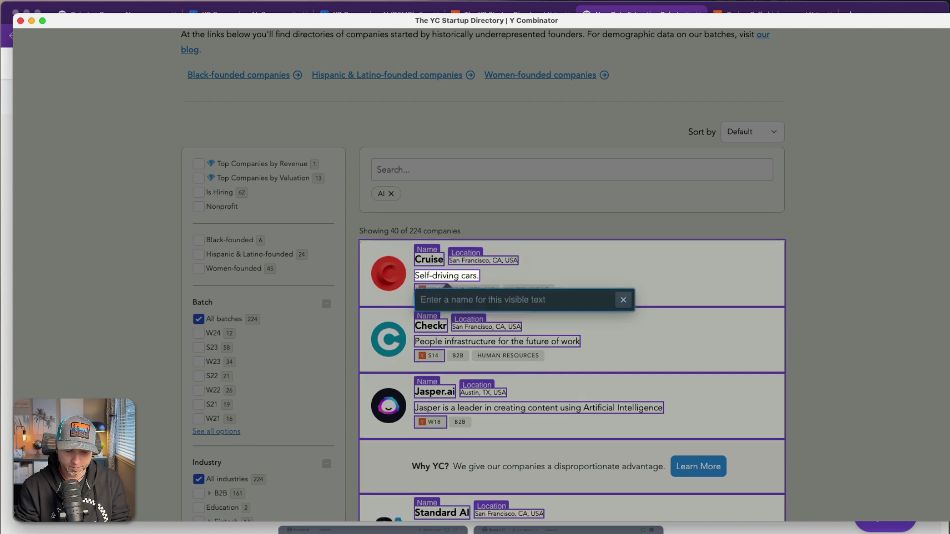
text(Description)
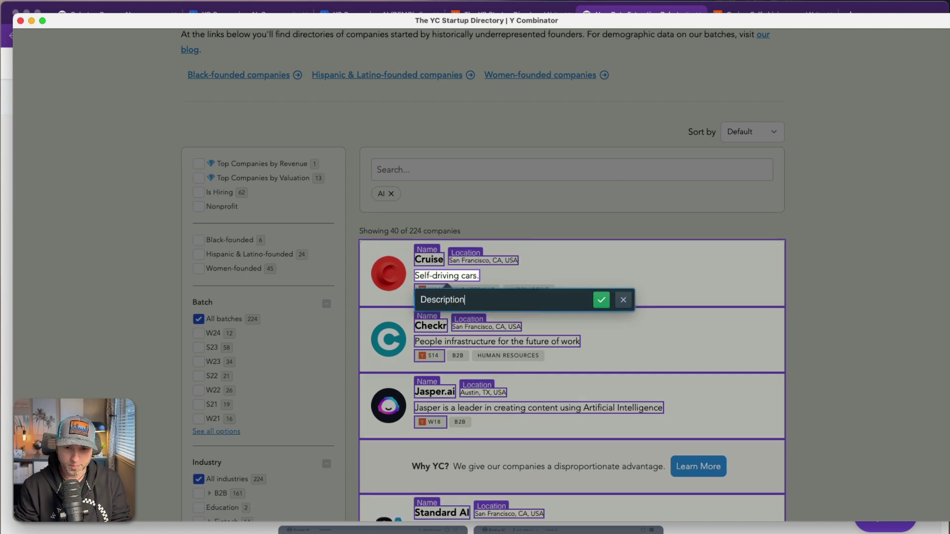
key(Return)
text(Batch)
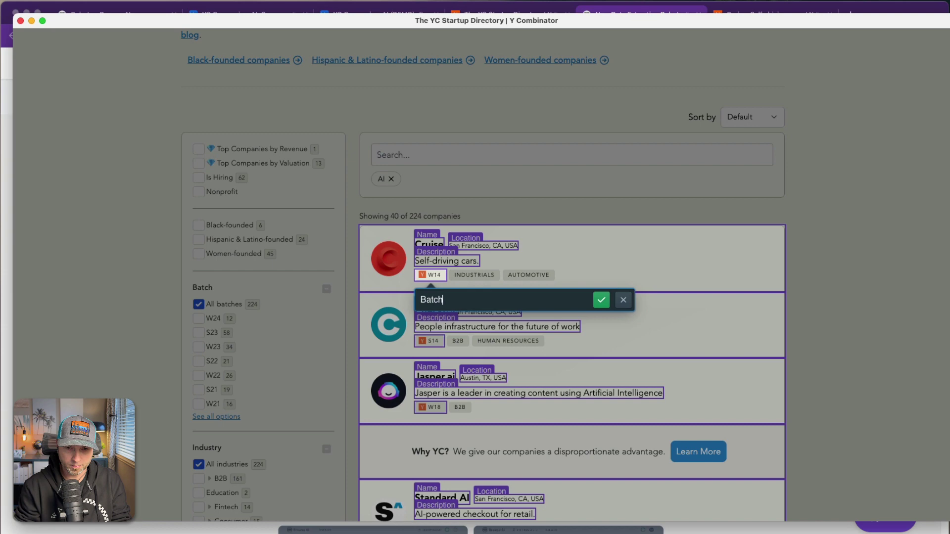
key(Return)
text(Detail Page)
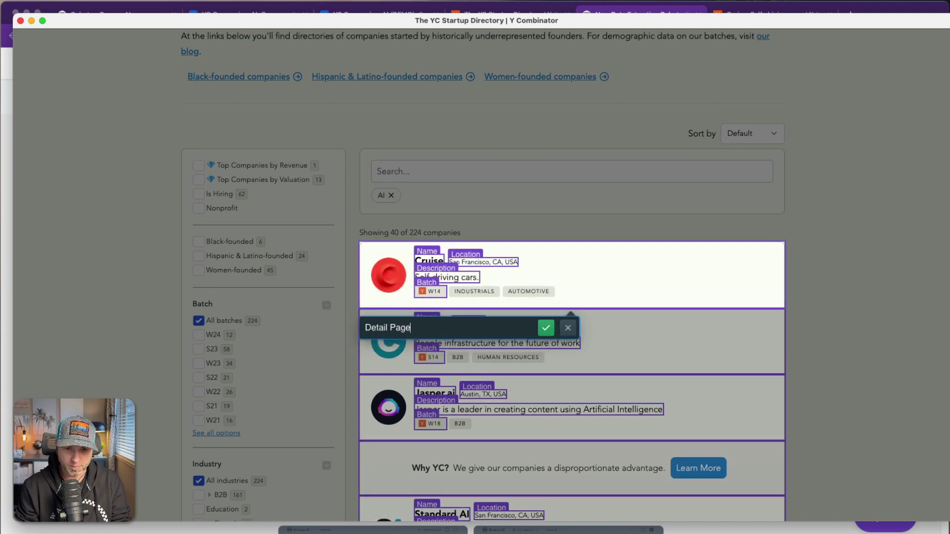
key(Return)
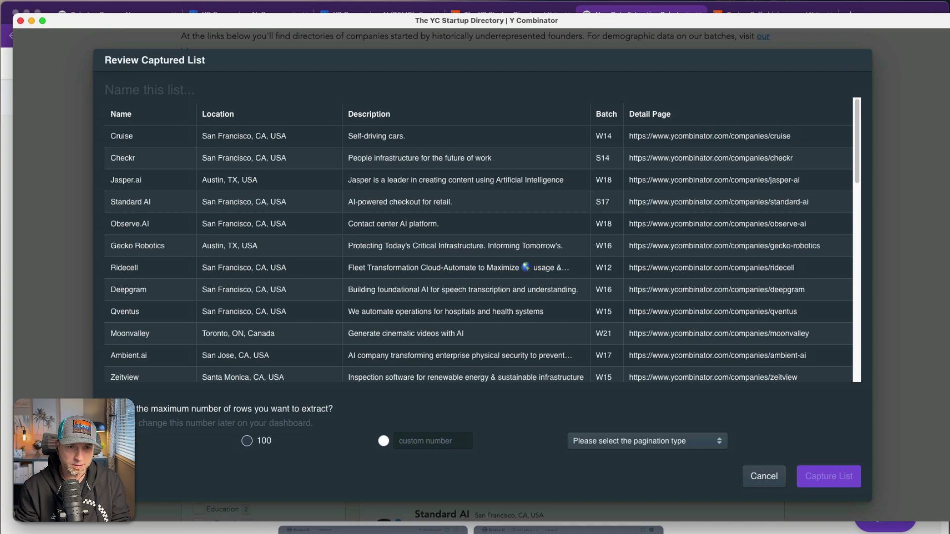
Name the list 'Companies', cap it at 230 rows, and use scroll-down-to-load pagination.
click(132, 97)
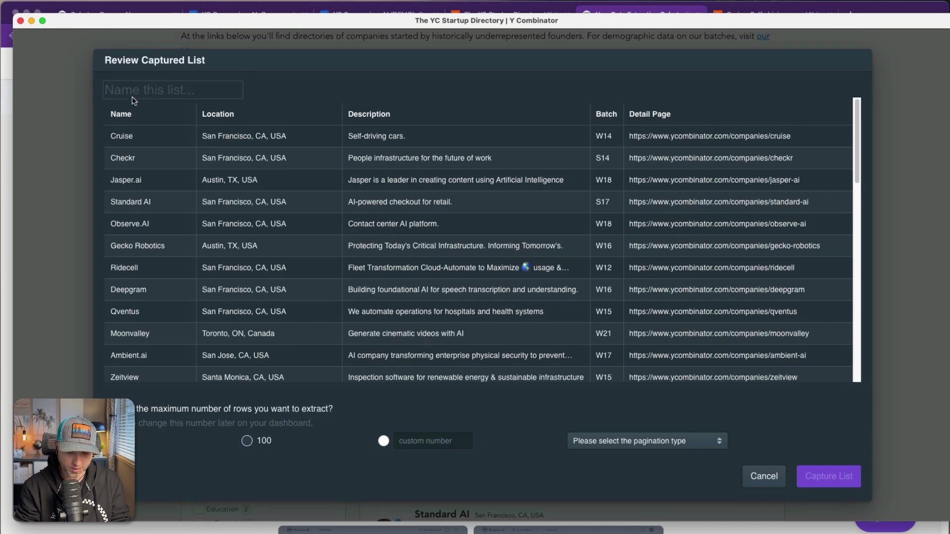
click(126, 90)
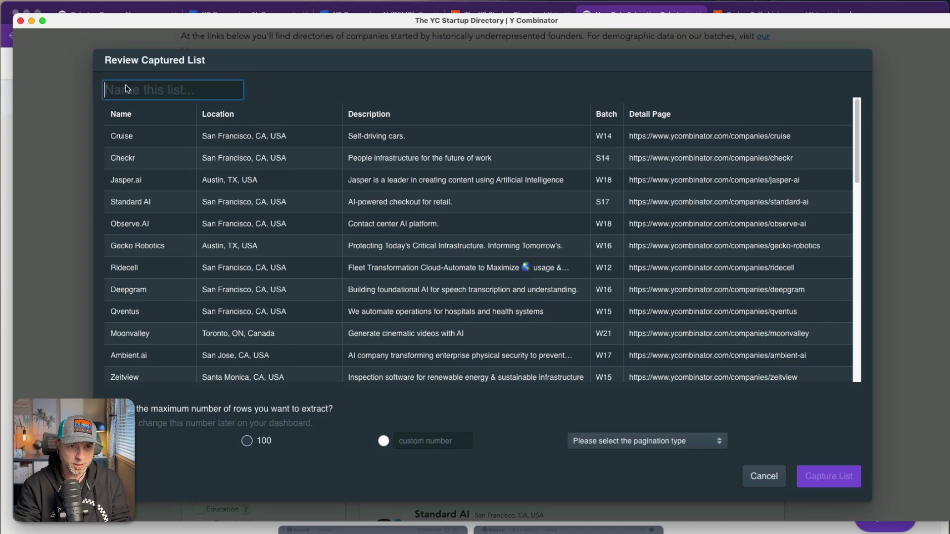
text(Companies)
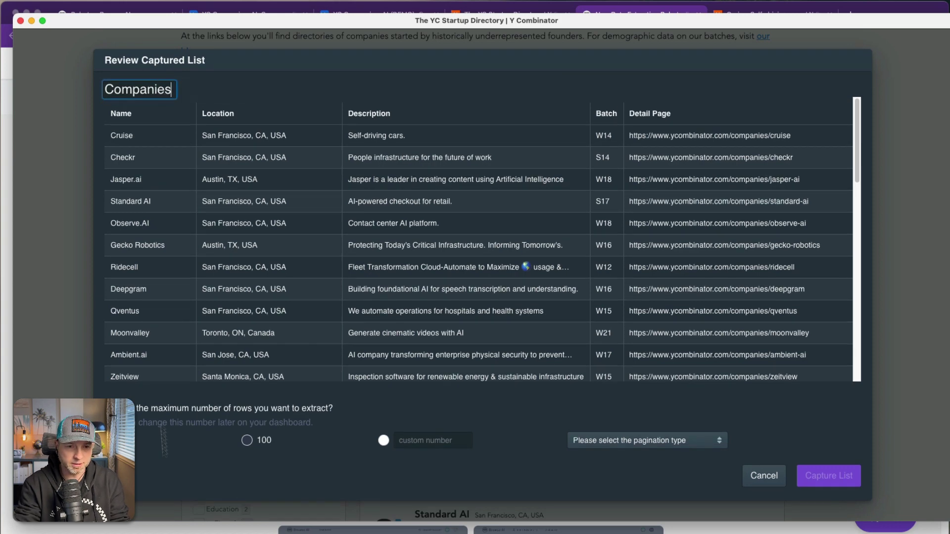
click(384, 441)
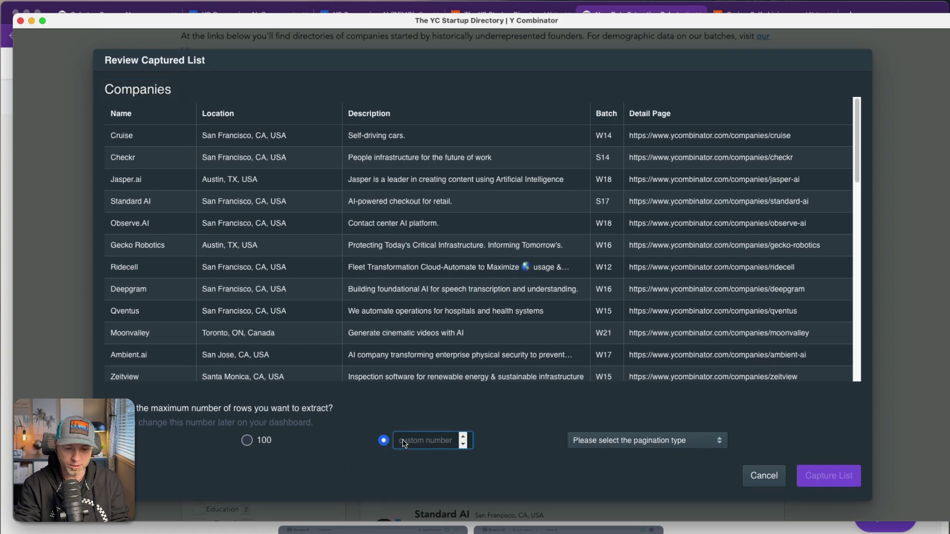
text(230)
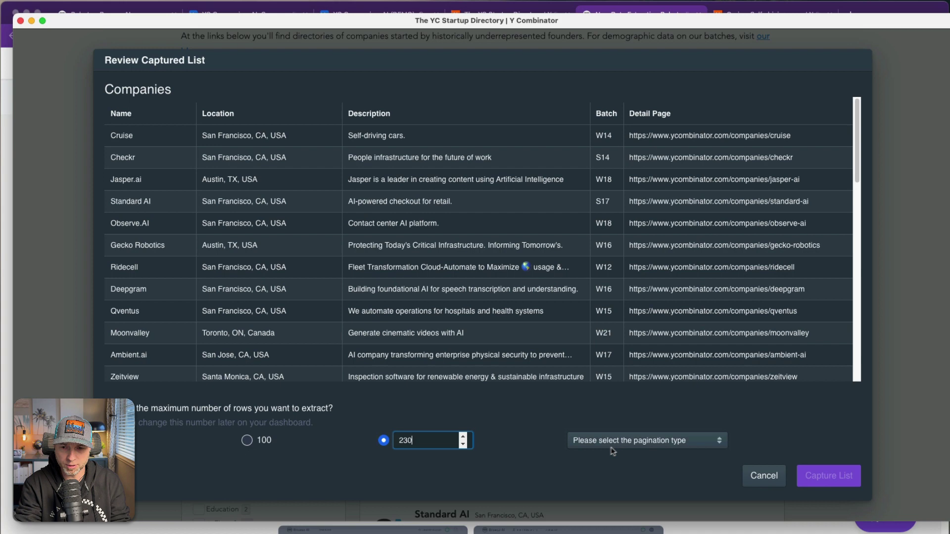
click(610, 447)
click(622, 467)
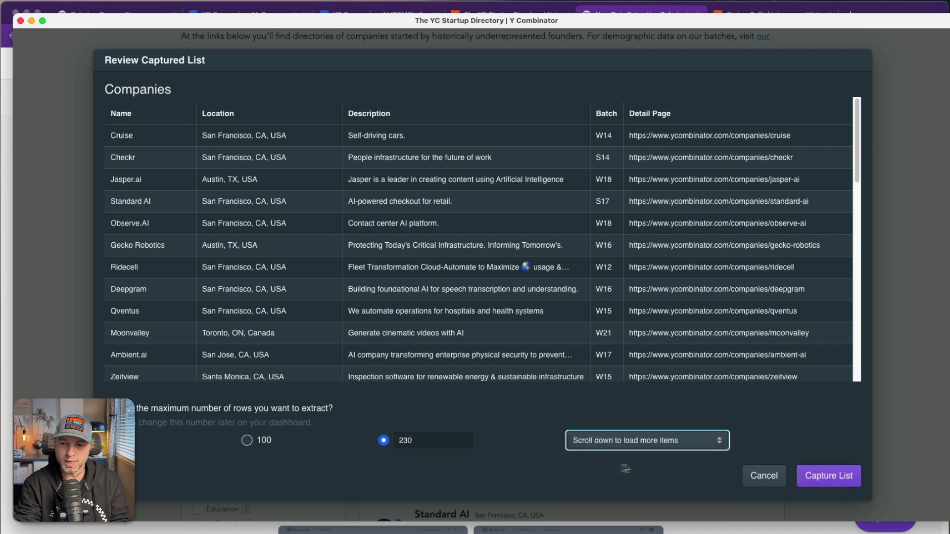
Capture the list, finish recording and save the directory robot, then go to the Cruise page.
click(814, 480)
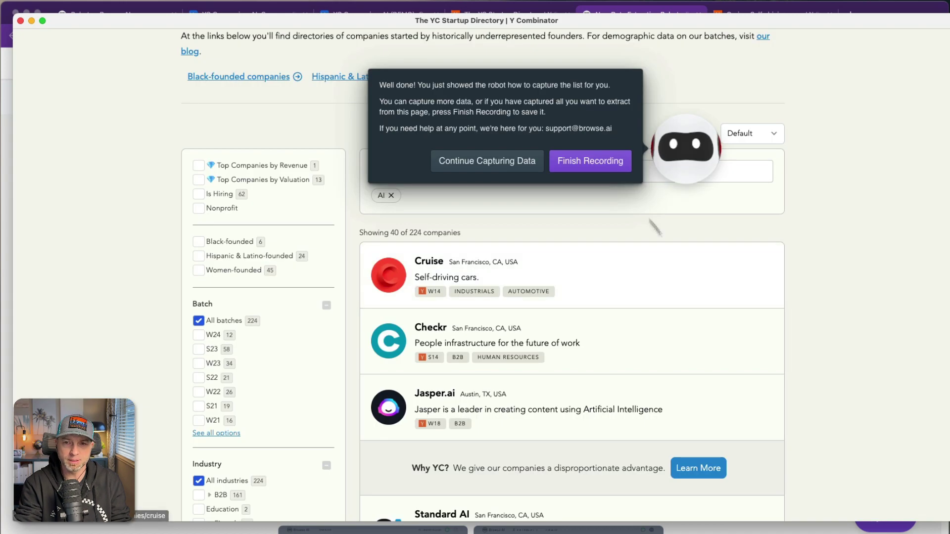
click(614, 165)
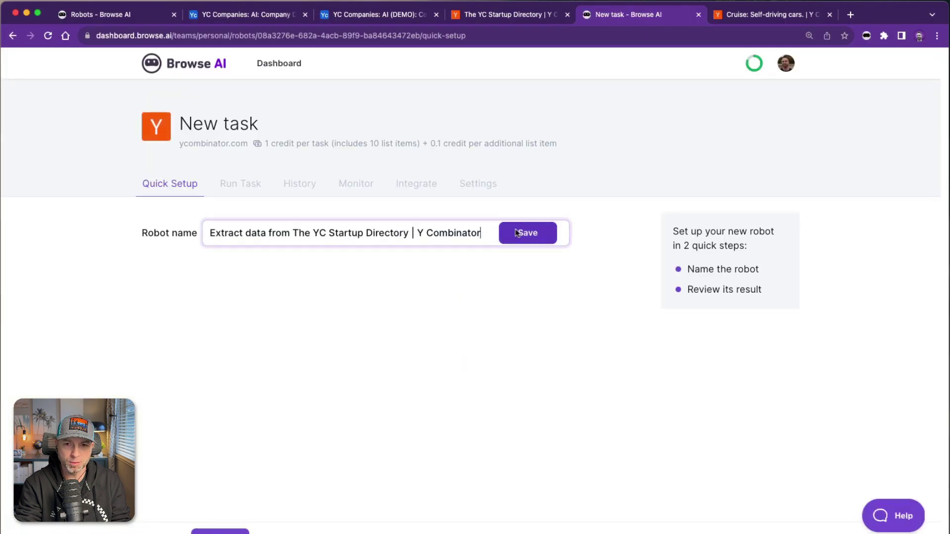
click(526, 233)
scroll(340, 220, down, 2)
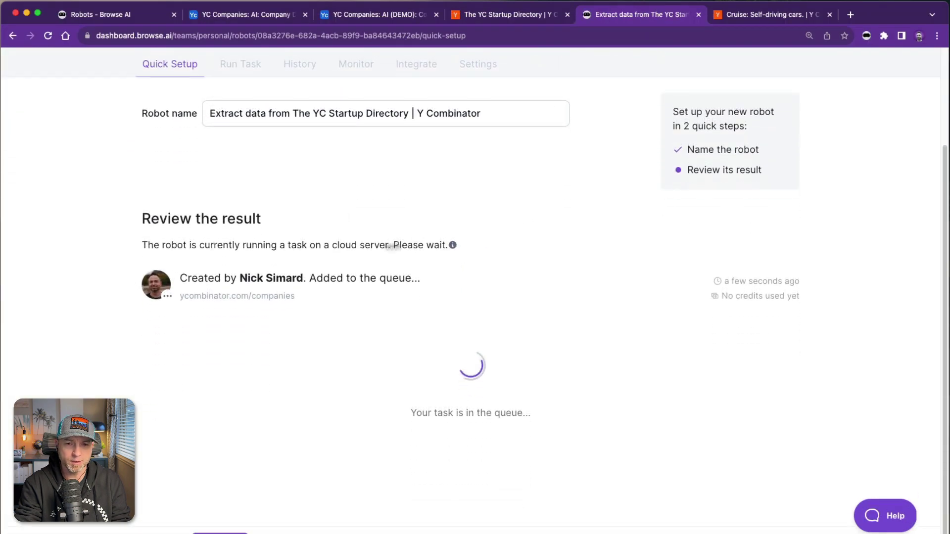
click(750, 18)
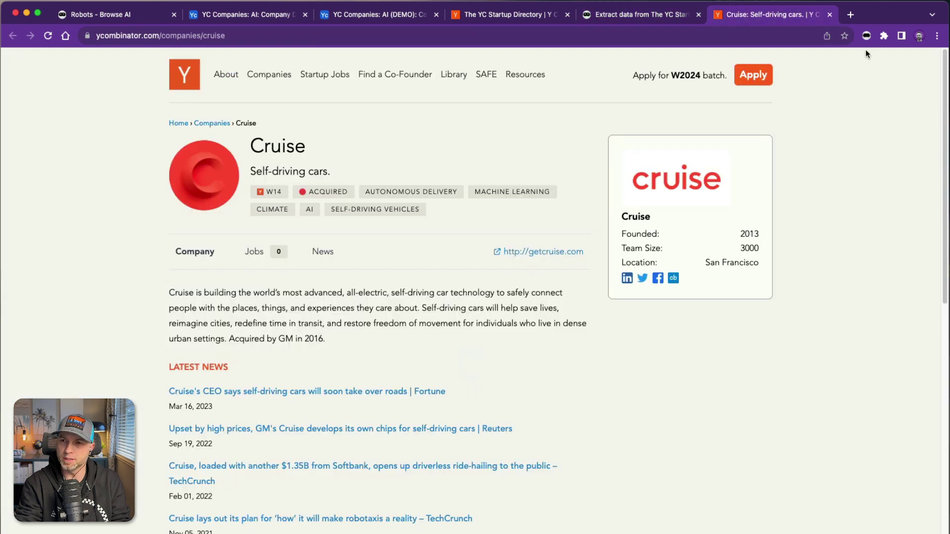
Start a new extraction robot on Cruise's page, capturing the ACQUIRED tag, getcruise.com link and name.
click(865, 38)
click(801, 196)
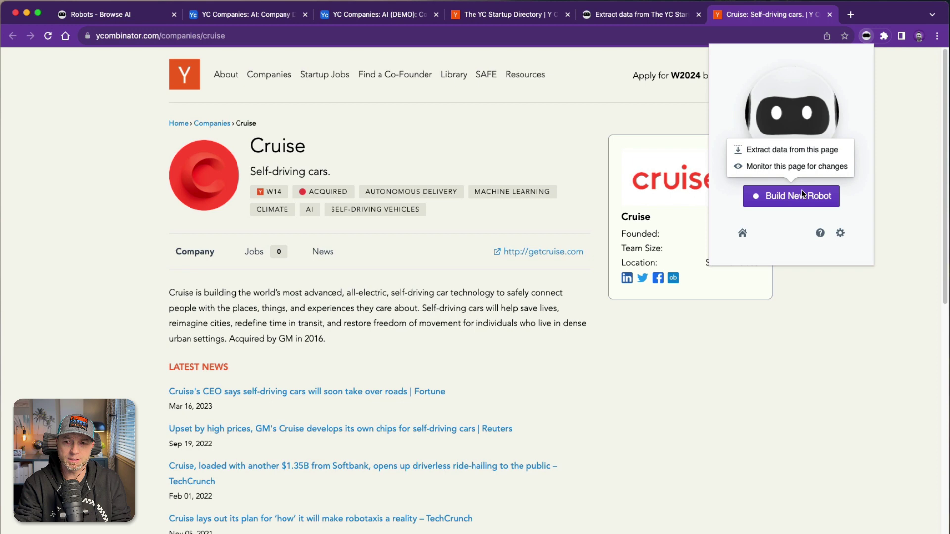
click(794, 150)
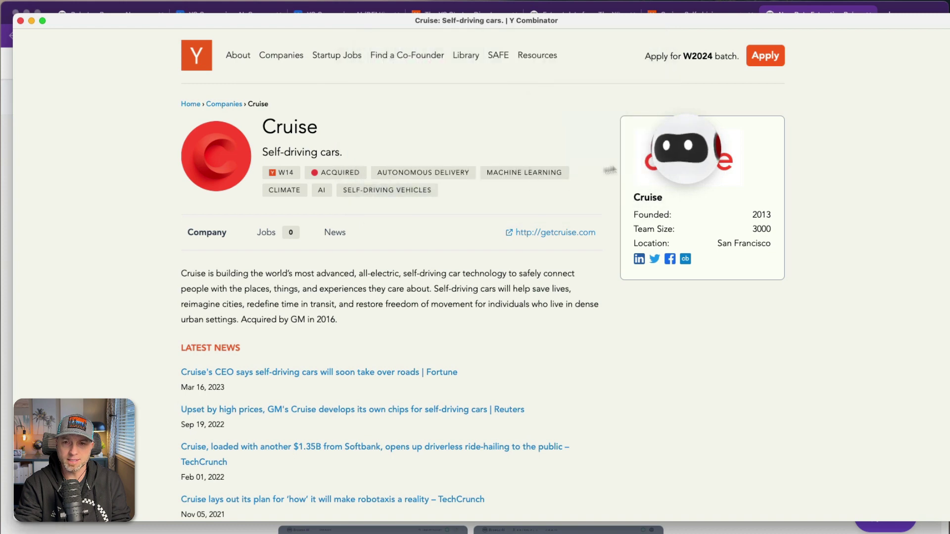
click(676, 153)
click(563, 117)
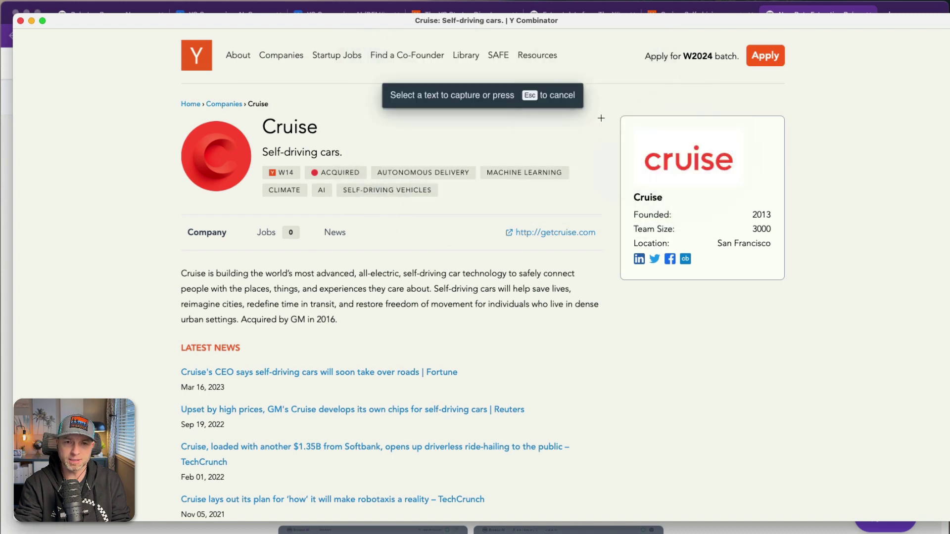
click(337, 173)
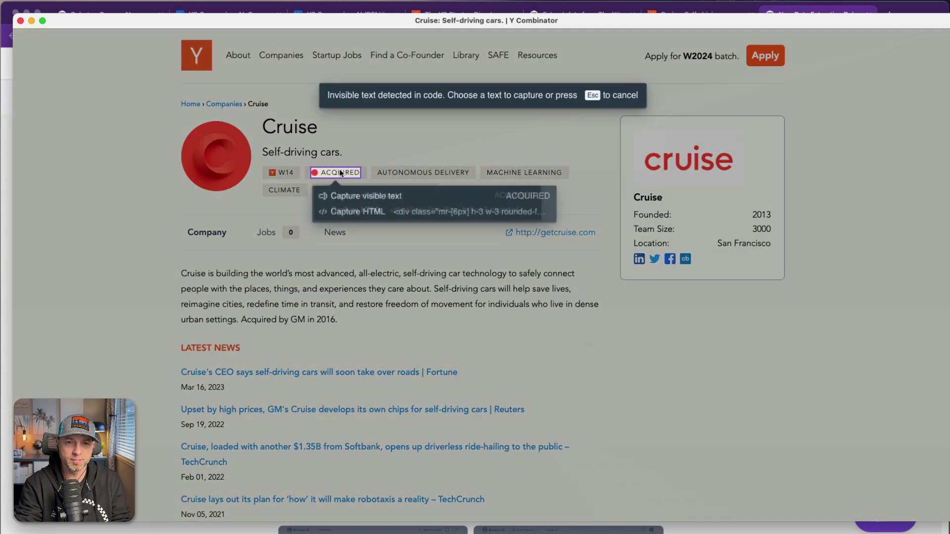
click(337, 195)
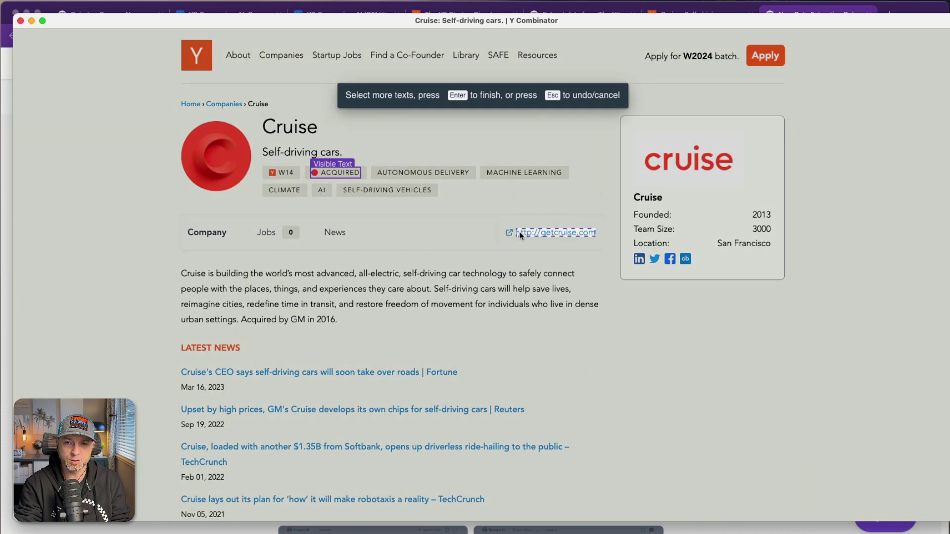
click(519, 232)
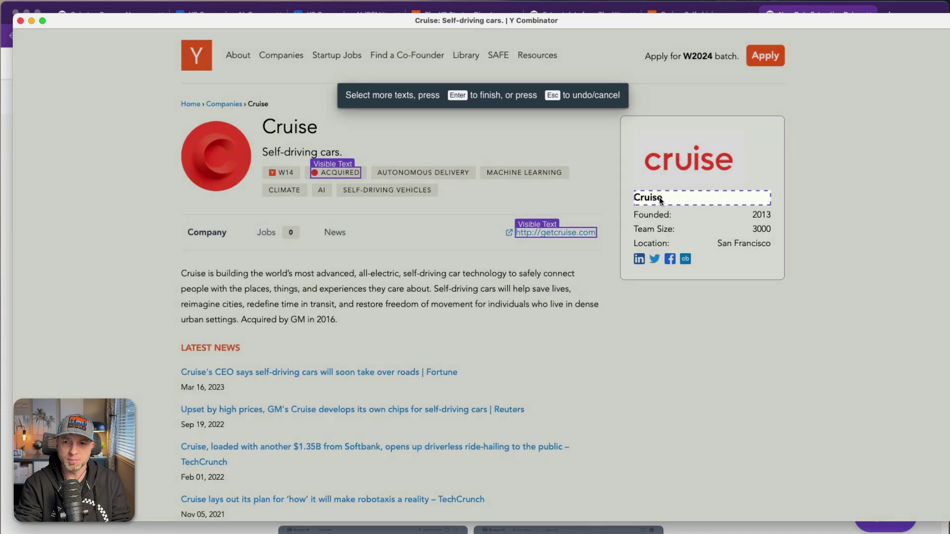
click(659, 198)
Name the captured texts Status, Company Link and Name, and finish recording.
key(Return)
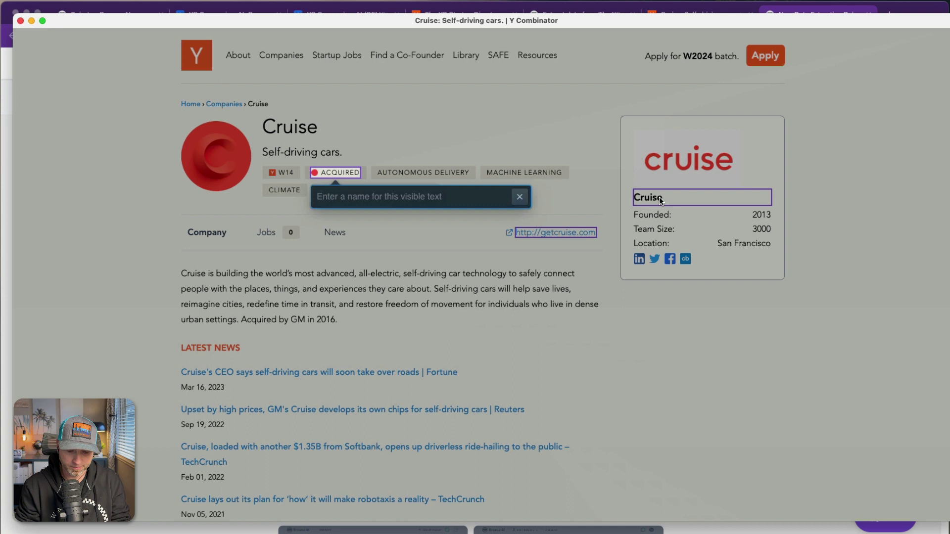
text(Status)
key(Return)
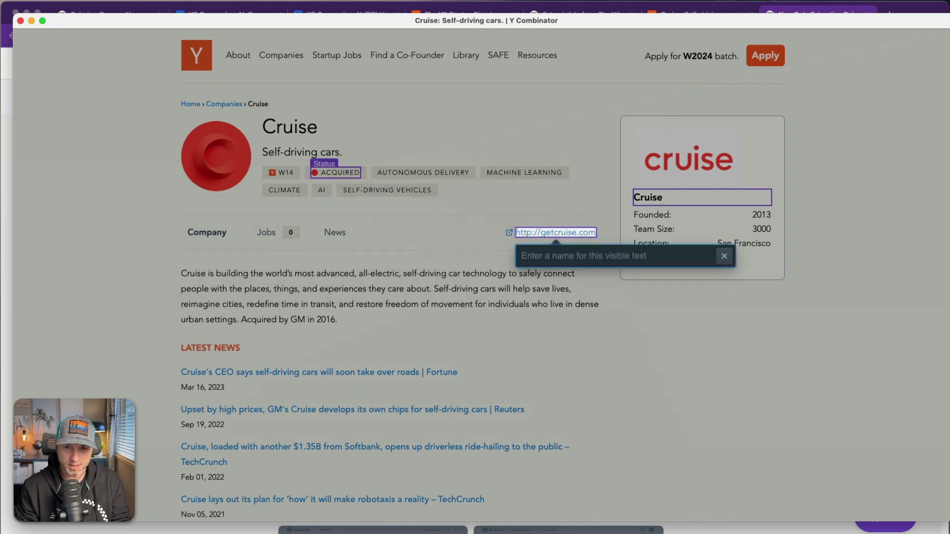
text(Compan)
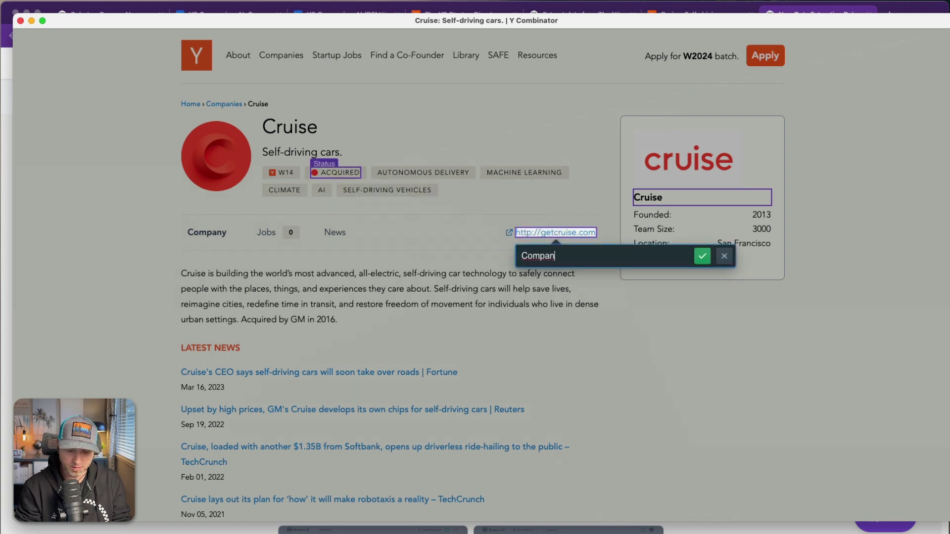
text(y Link)
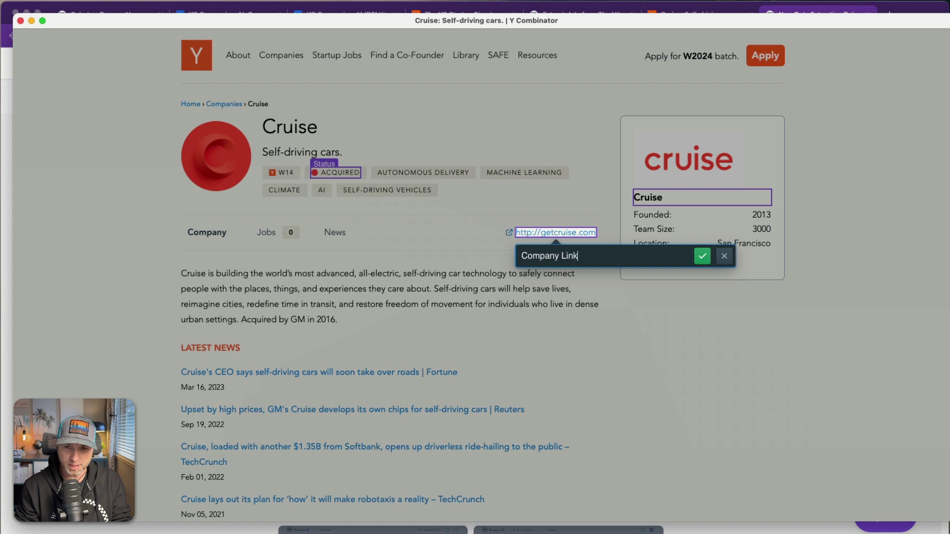
key(Return)
text(Name)
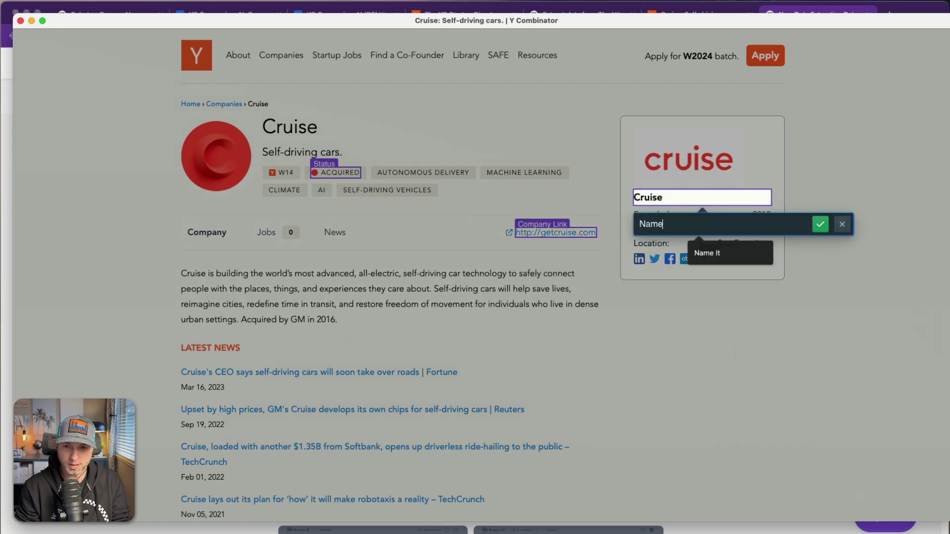
key(Return)
click(593, 161)
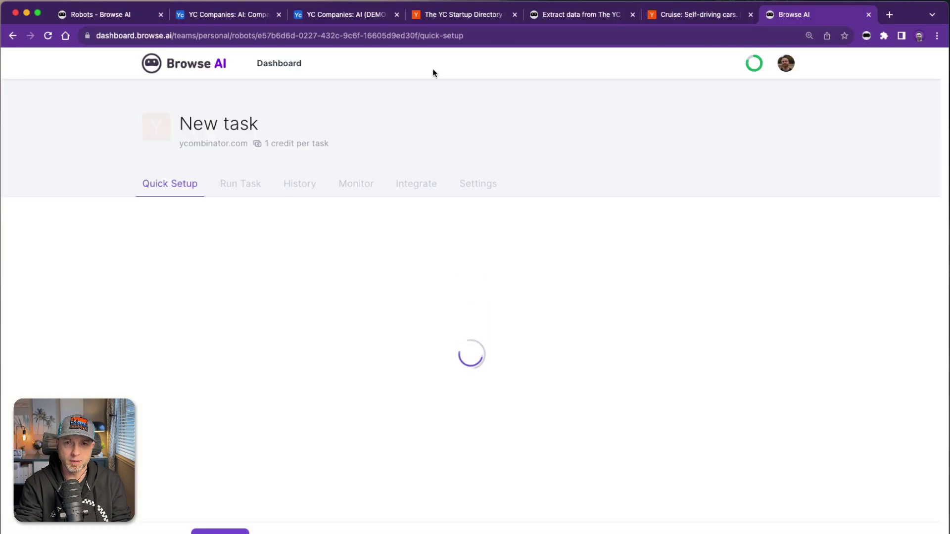
Check the directory robot's extracted list against the YC directory and approve it as correct.
click(571, 15)
scroll(503, 195, down, 8)
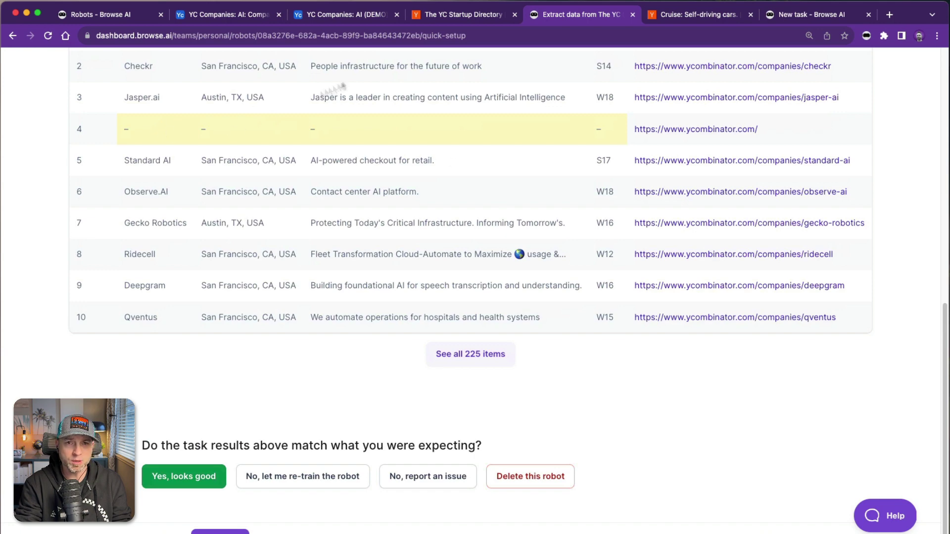
click(434, 18)
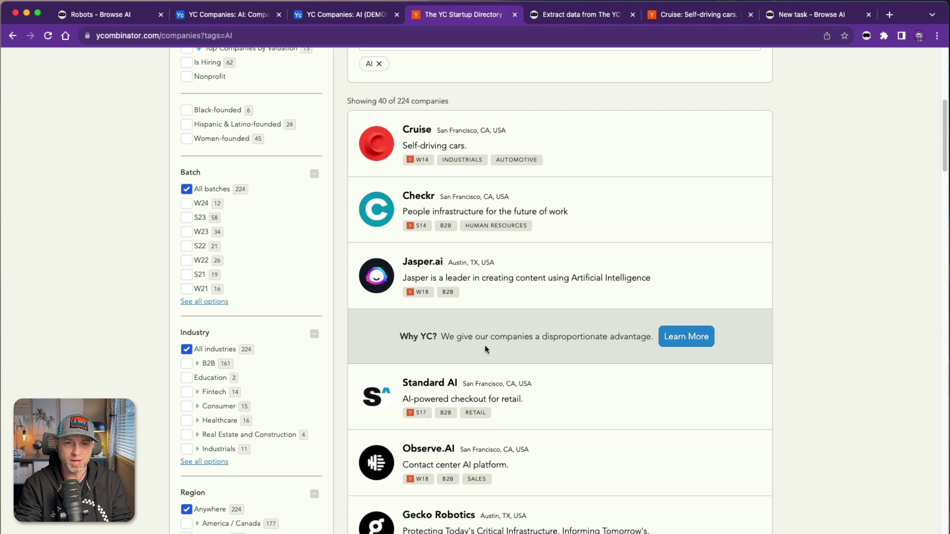
click(593, 13)
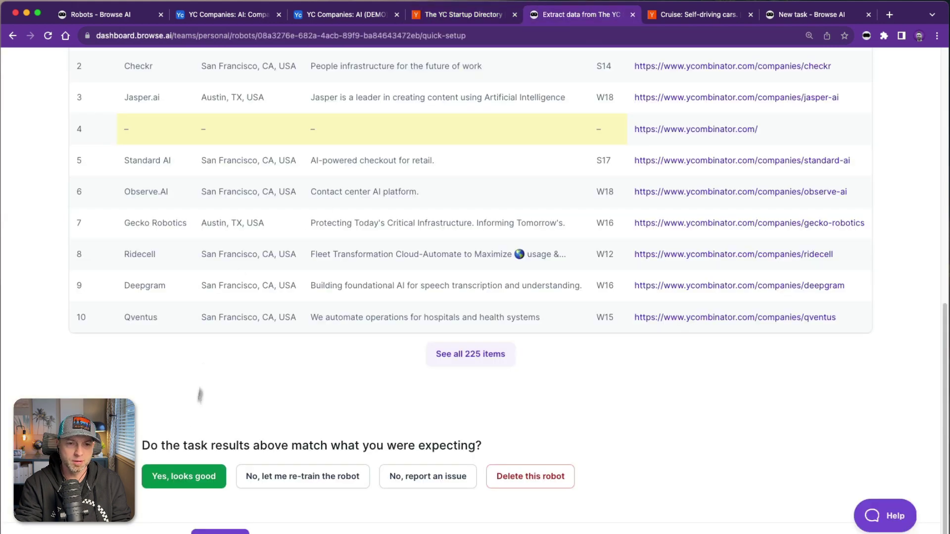
click(179, 473)
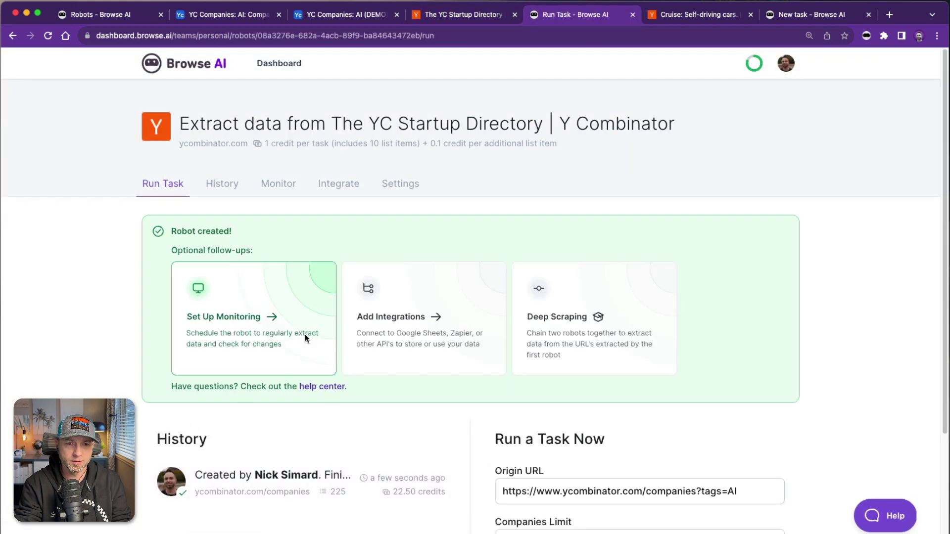
scroll(305, 334, down, 3)
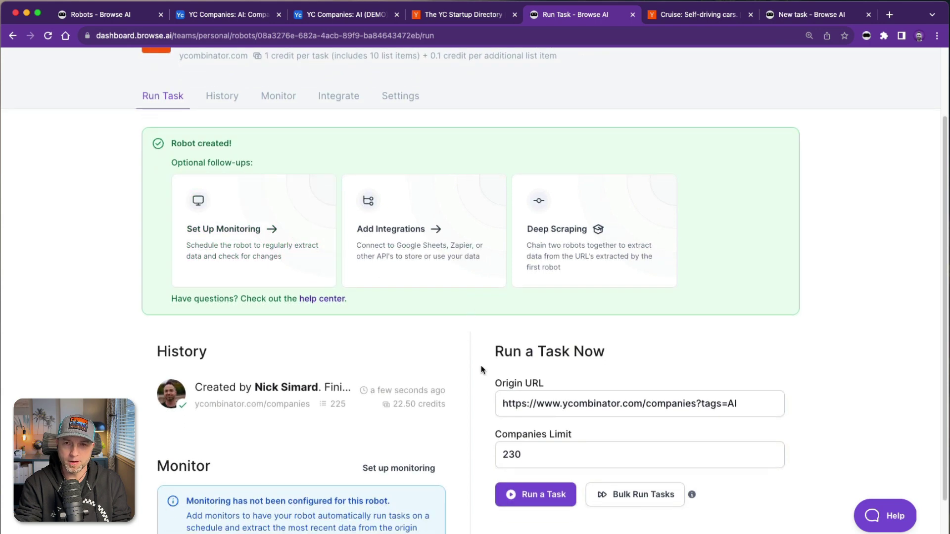
Save the Cruise detail robot's name so its test run is queued.
click(805, 17)
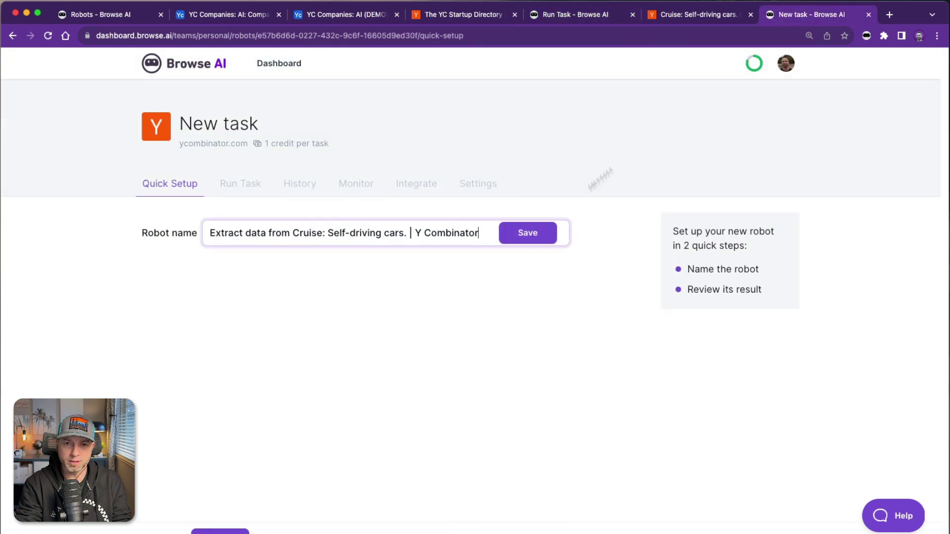
click(526, 234)
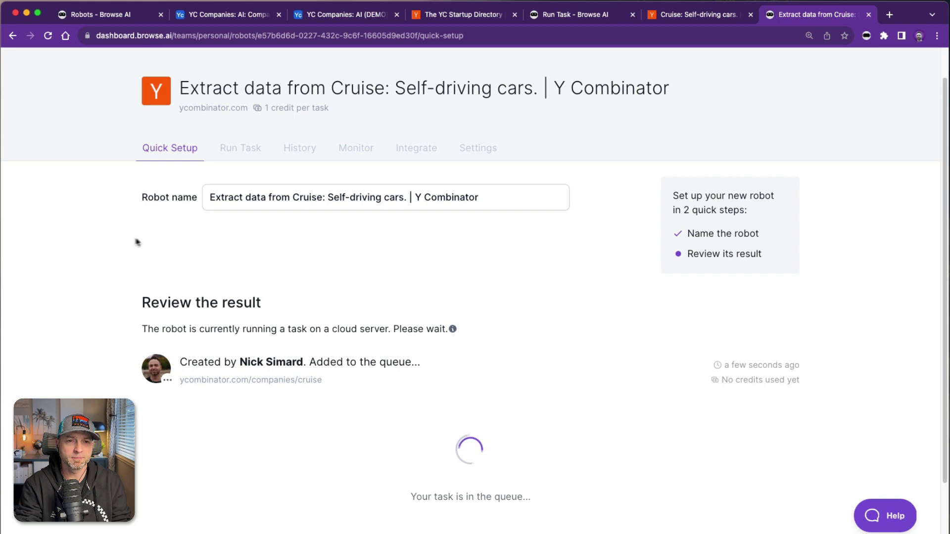
scroll(131, 240, down, 2)
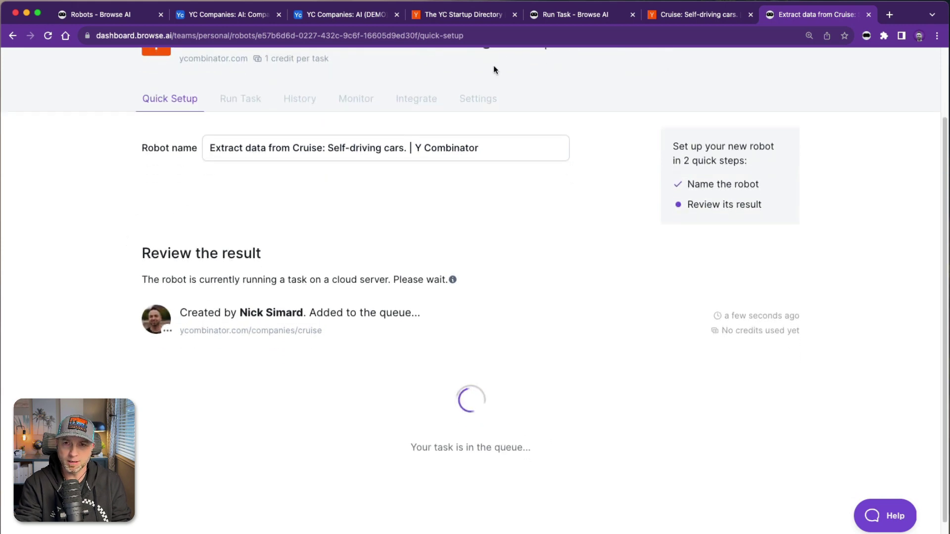
Open the directory robot's finished task showing 225 scraped companies.
click(560, 17)
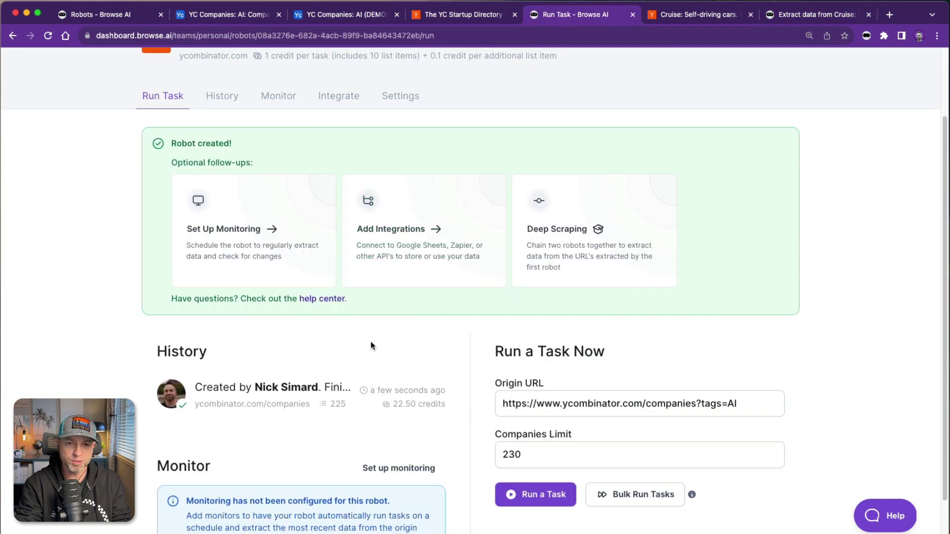
scroll(372, 345, down, 1)
scroll(264, 186, up, 3)
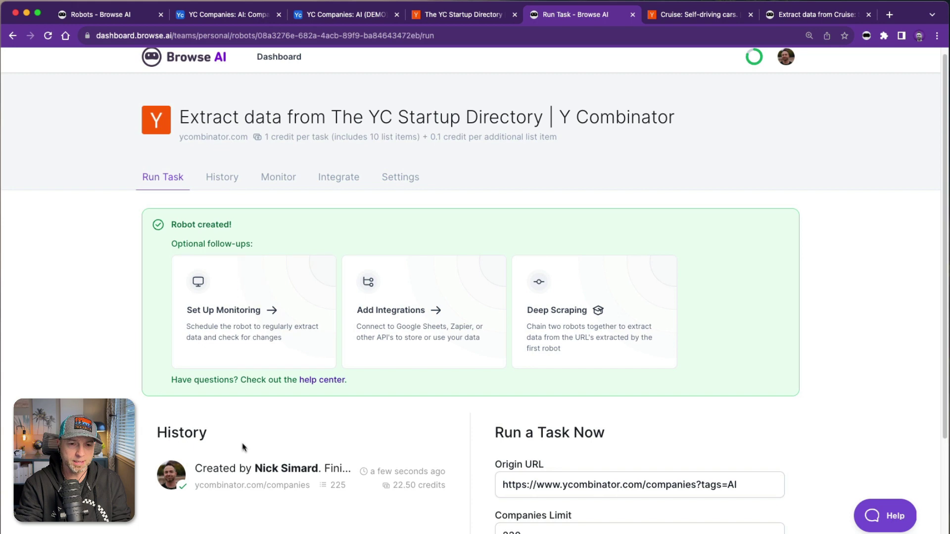
click(248, 454)
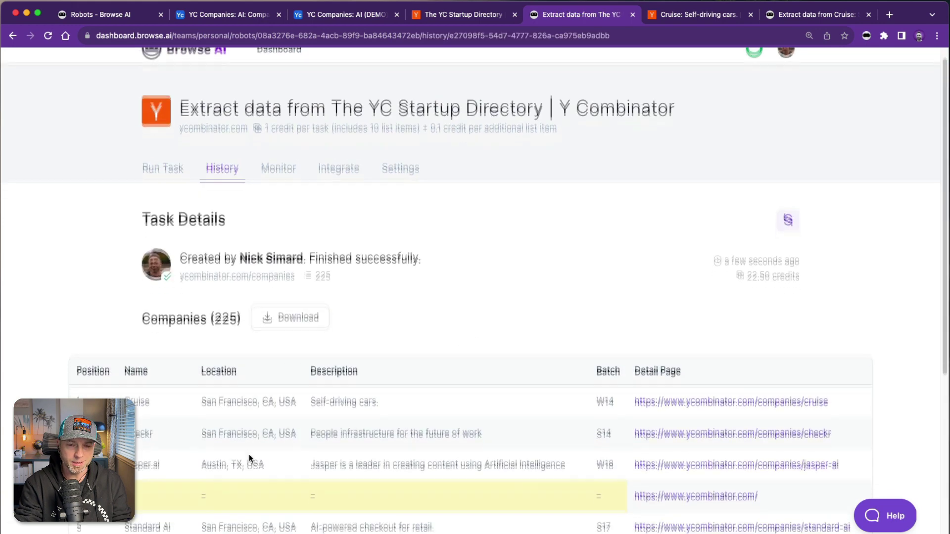
Download the Companies (225) results as a CSV file.
scroll(249, 454, down, 1)
click(304, 284)
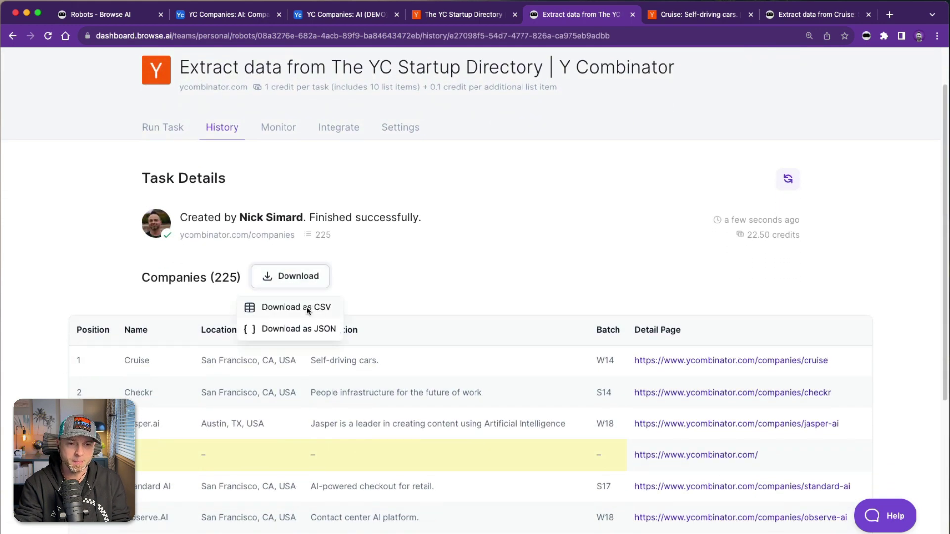
click(307, 307)
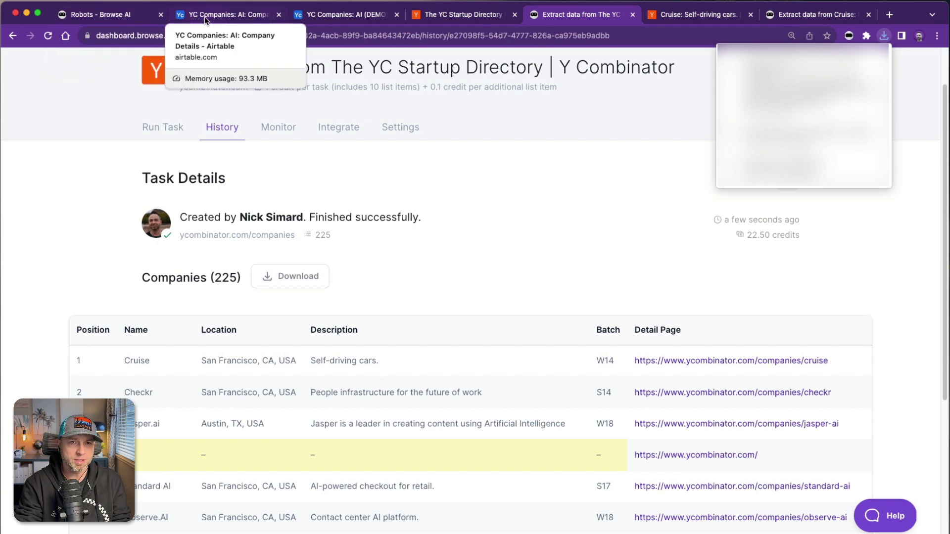
Import the downloaded CSV into a new Airtable table, making Detail Page a URL field.
click(330, 17)
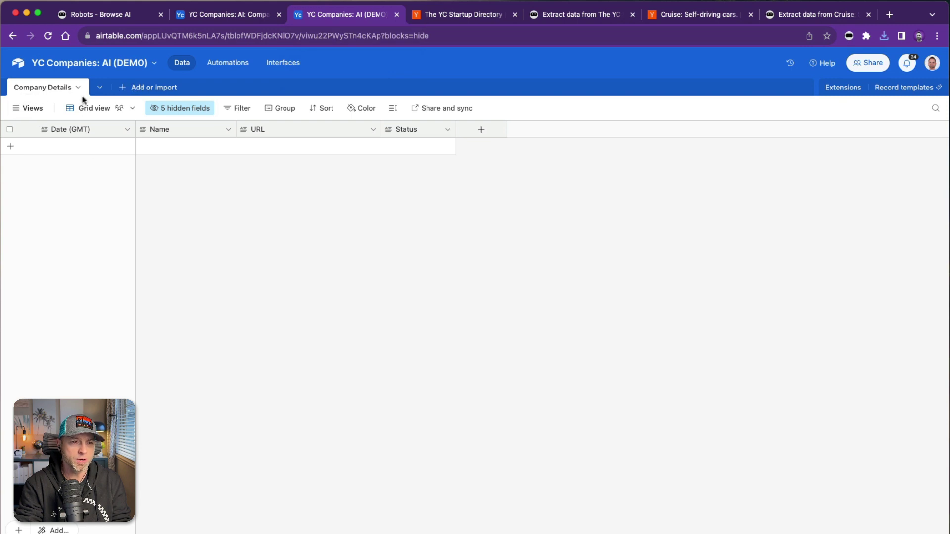
click(100, 89)
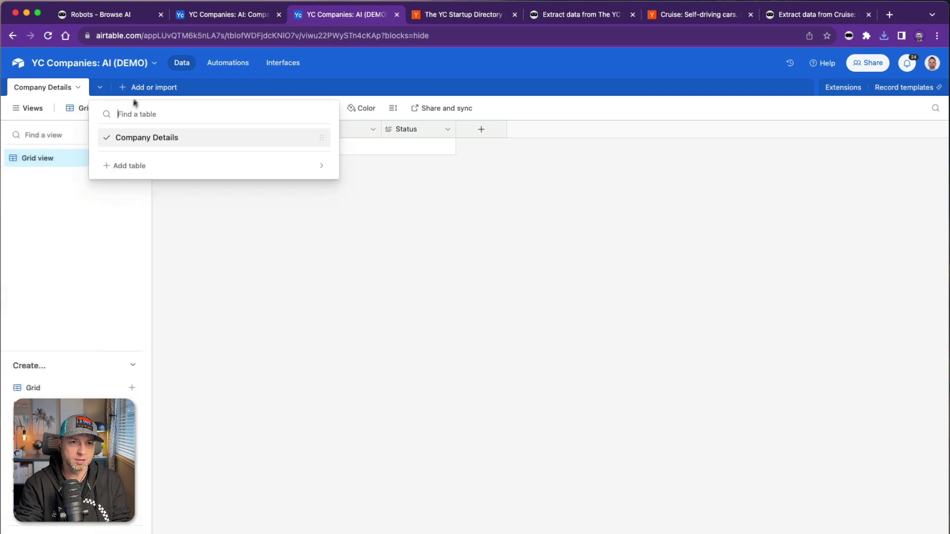
click(124, 88)
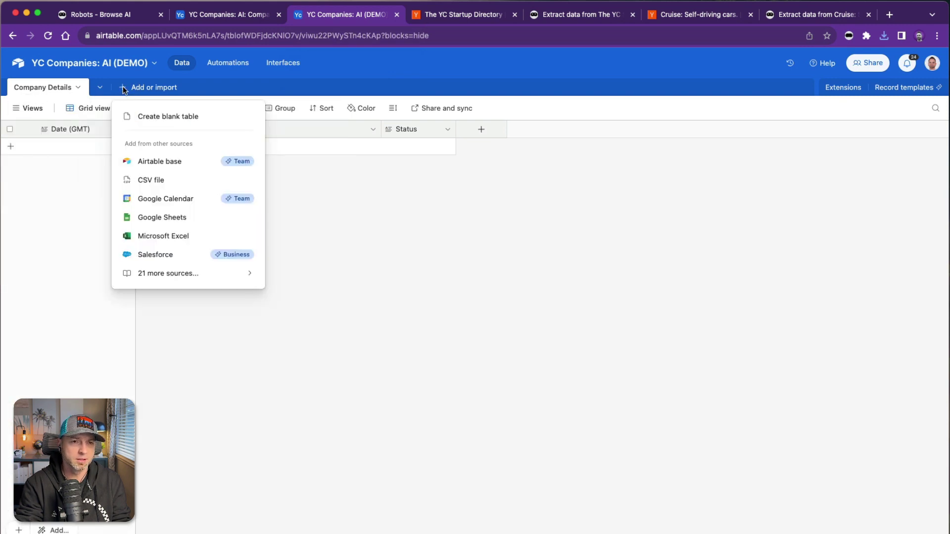
click(159, 179)
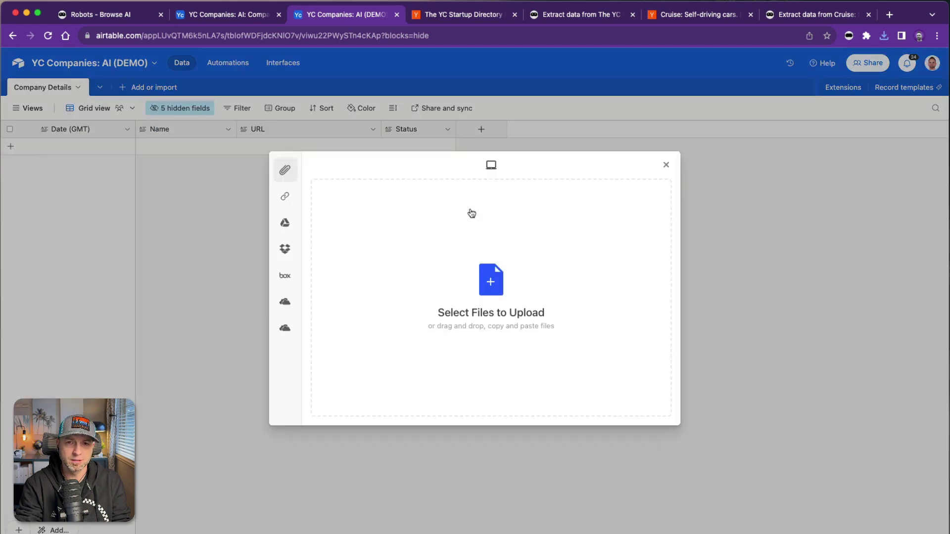
click(484, 274)
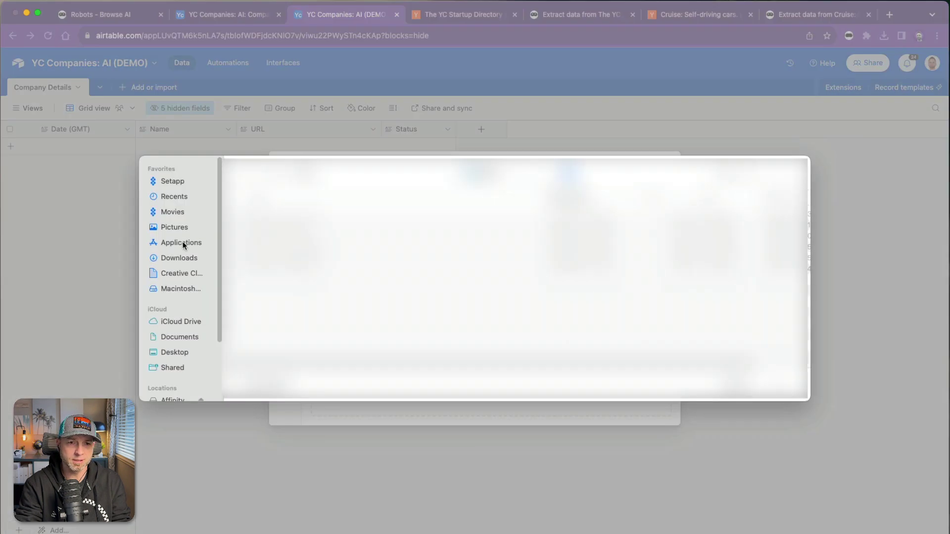
click(182, 257)
click(300, 211)
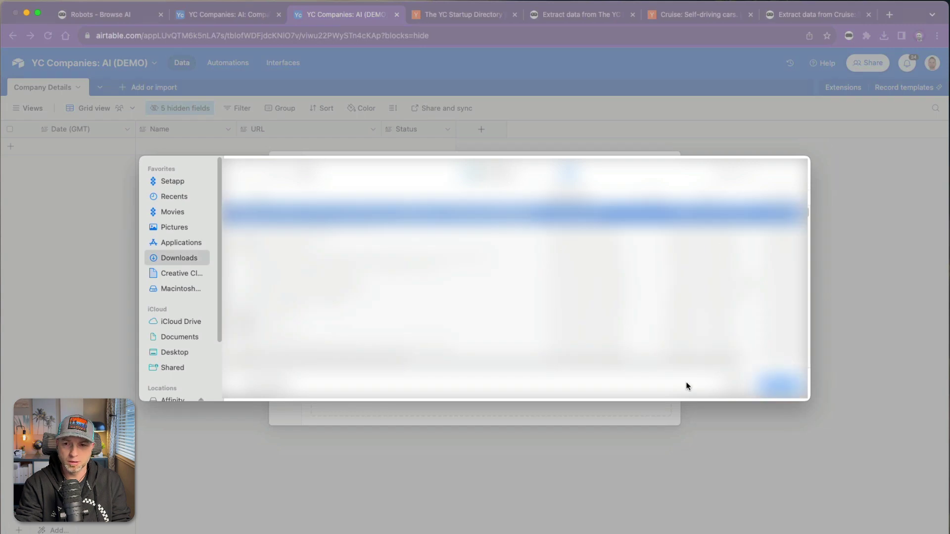
click(775, 386)
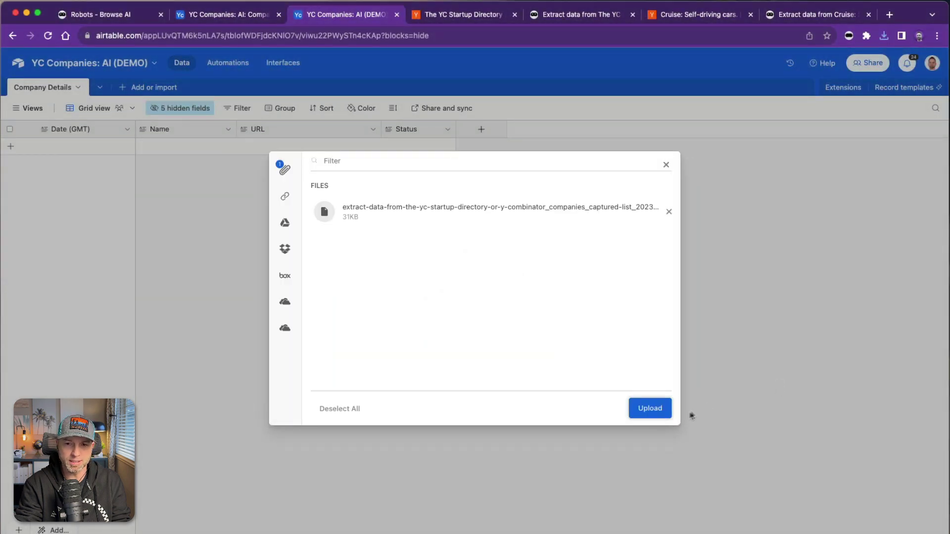
click(653, 408)
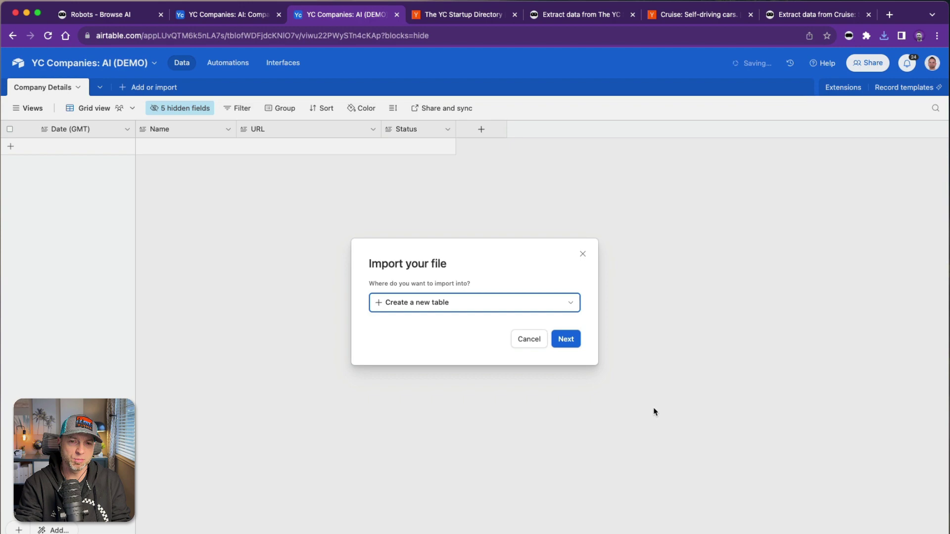
click(567, 340)
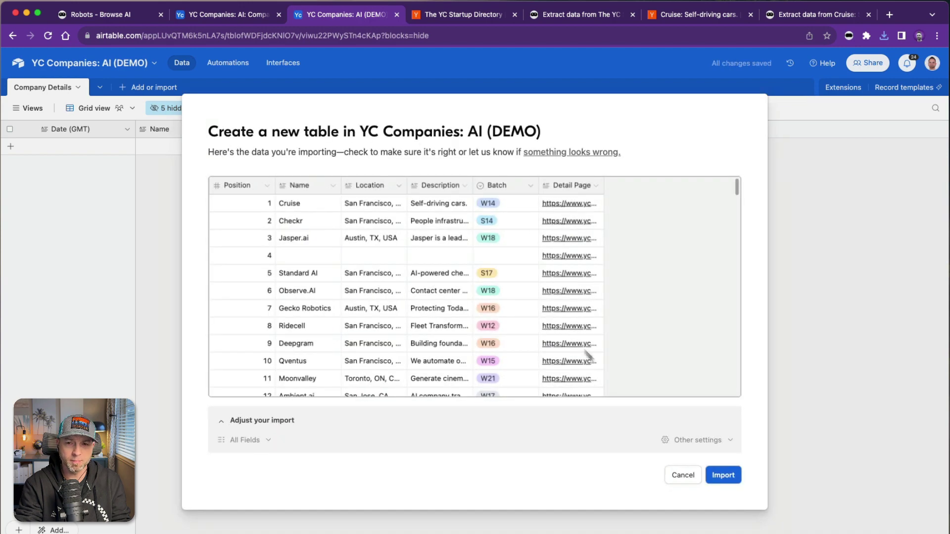
click(597, 187)
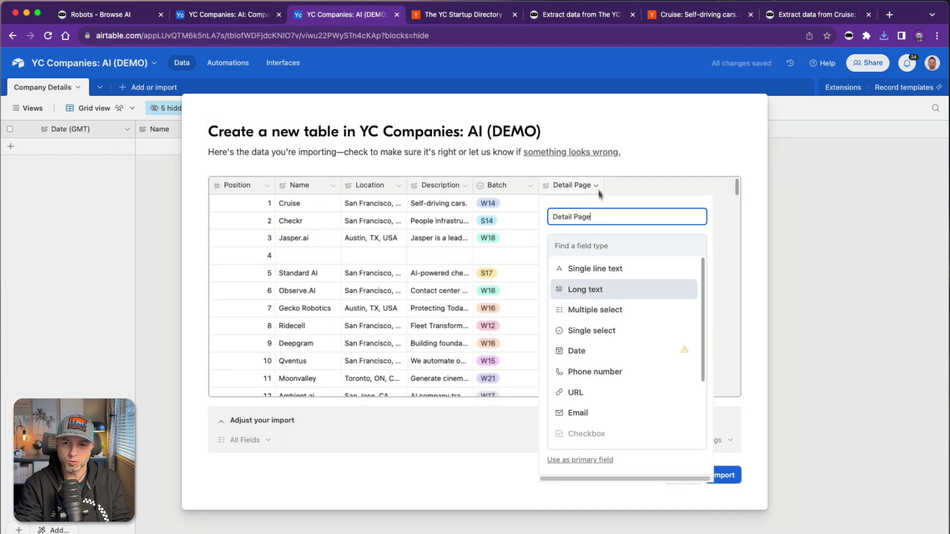
click(595, 390)
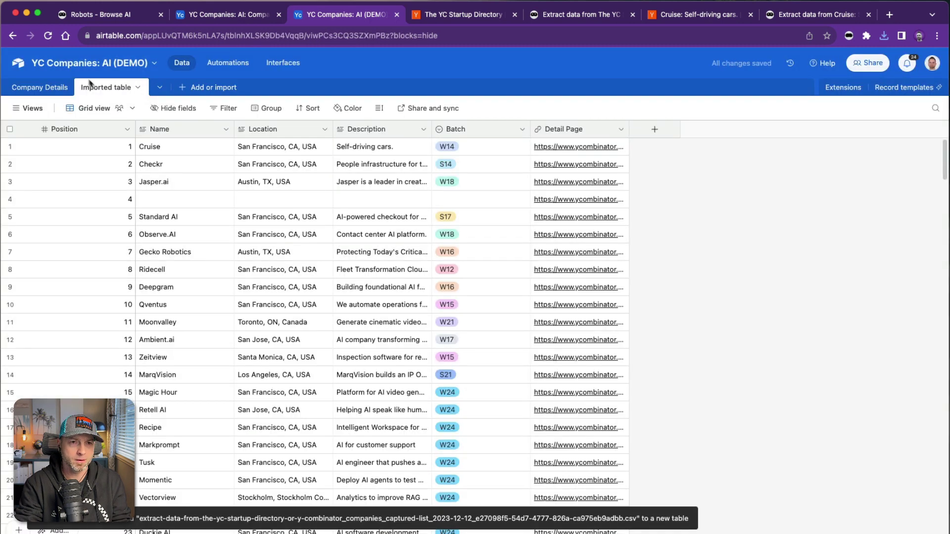
Rename the imported table 'Companies', move it to first position, and open Company Details.
click(132, 89)
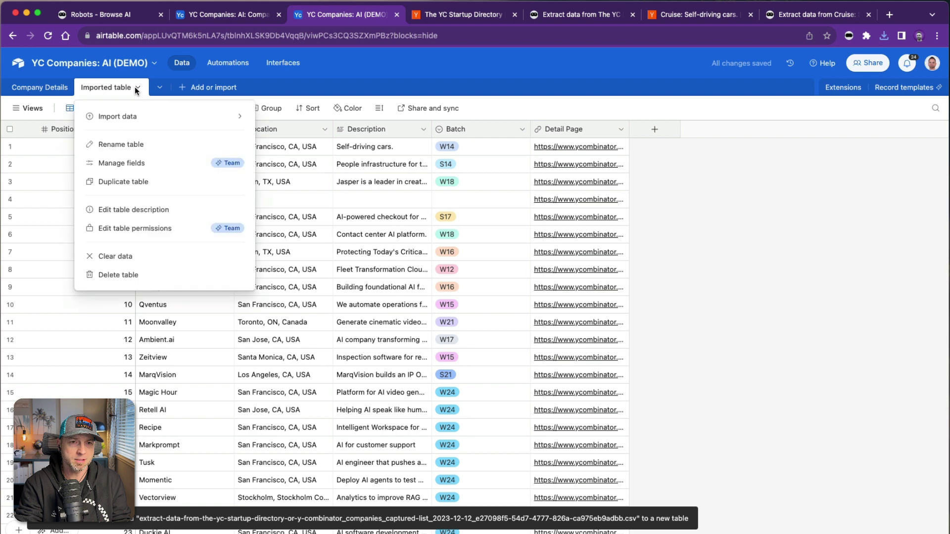
click(126, 143)
text(Comp)
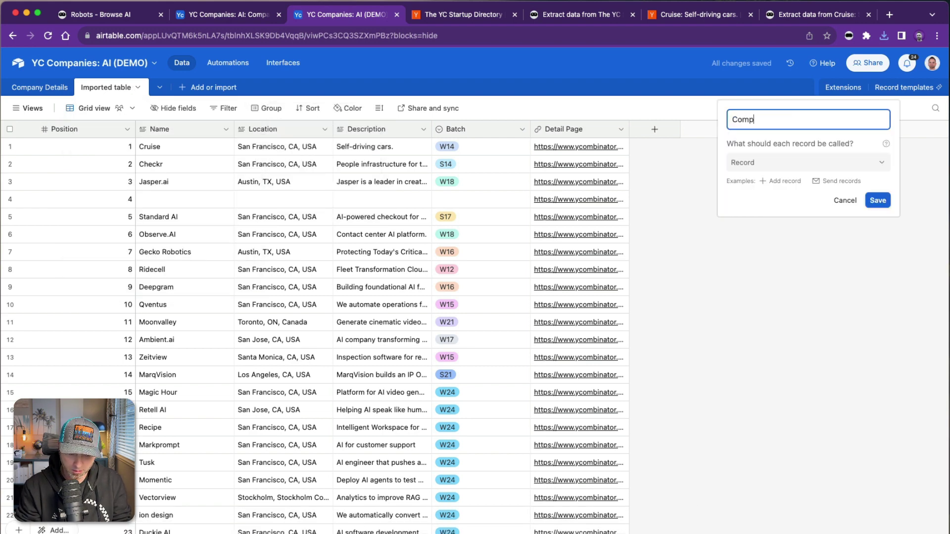
text(anies)
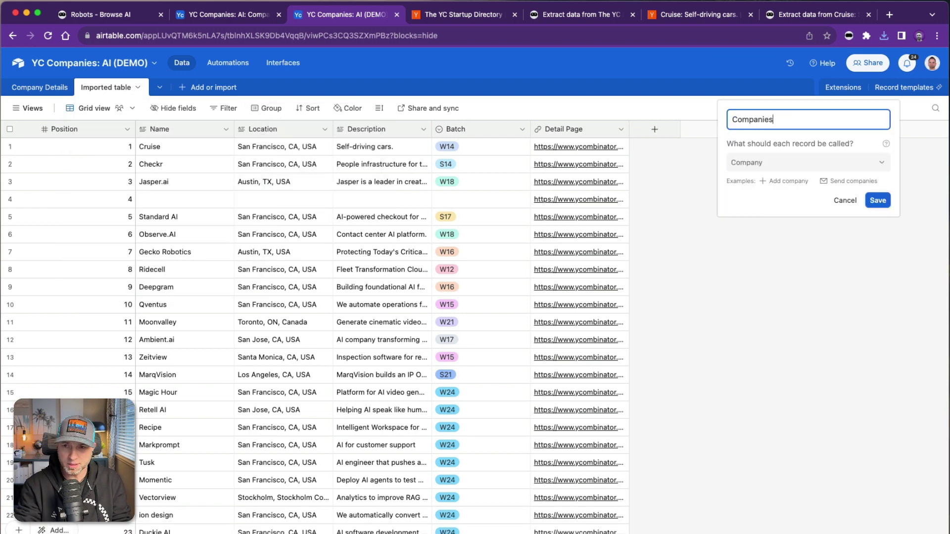
click(877, 200)
drag(89, 92, 30, 89)
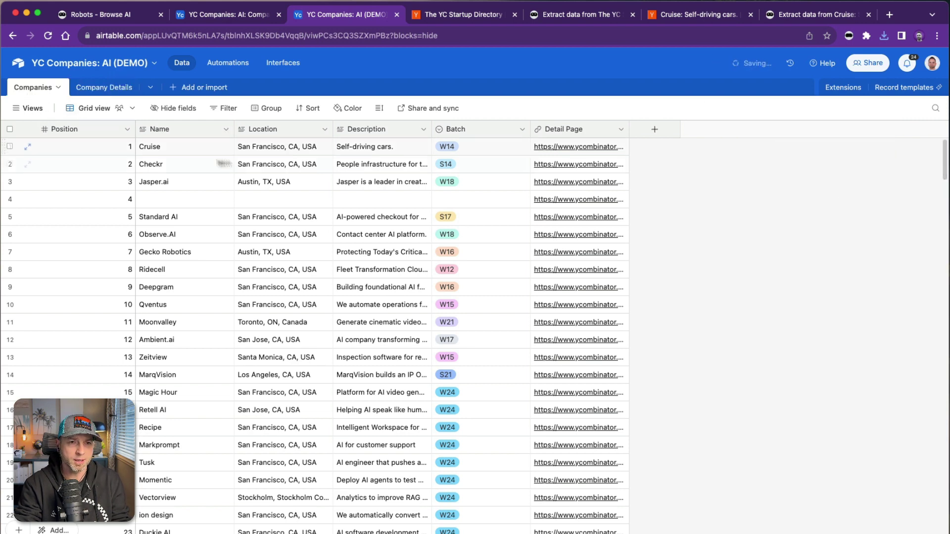
click(91, 92)
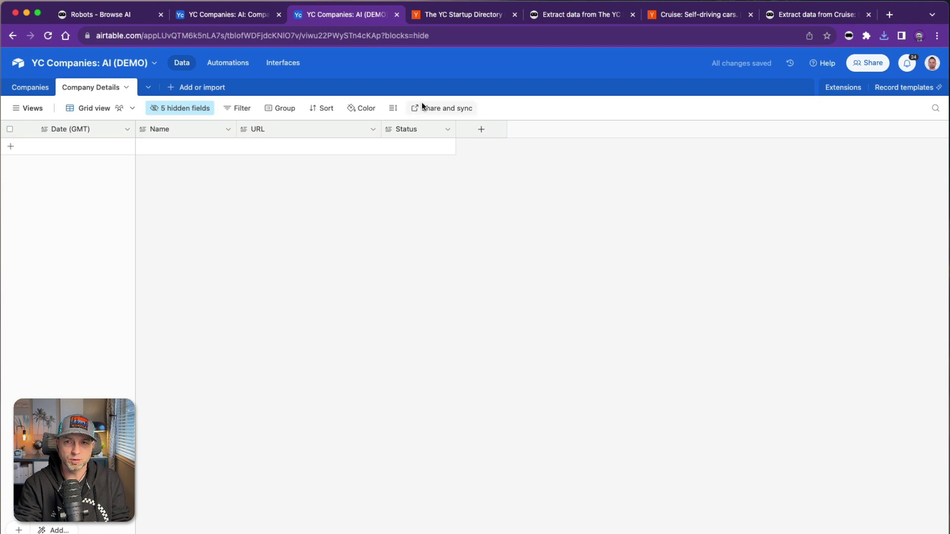
Finish setting up the Cruise company-details robot after its test run.
click(791, 16)
scroll(541, 267, down, 3)
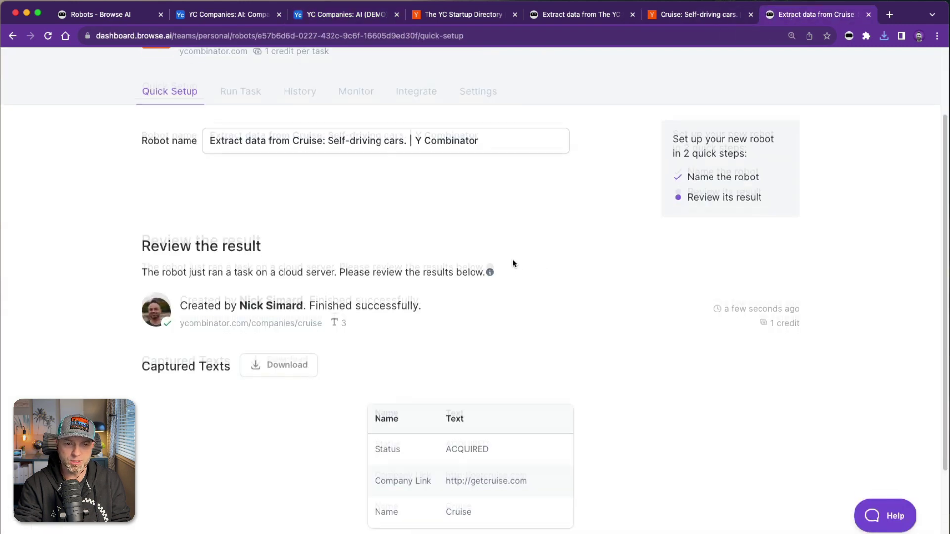
click(200, 471)
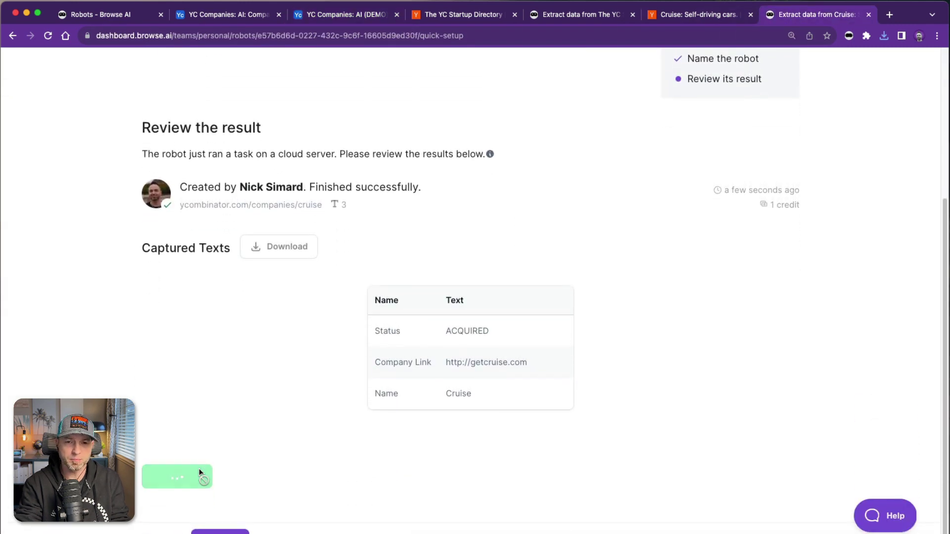
scroll(330, 339, down, 4)
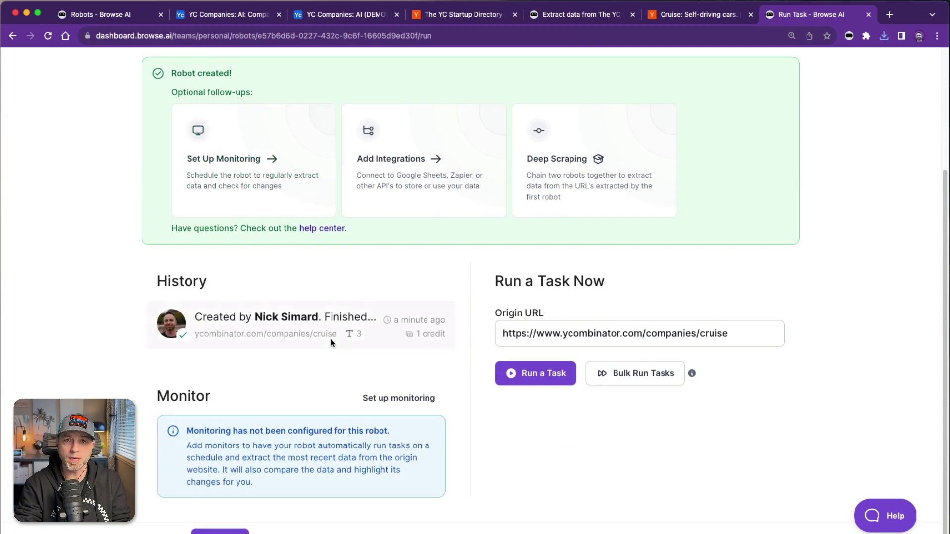
Go to the Cruise robot's Run Task page and start a Bulk Run.
click(597, 17)
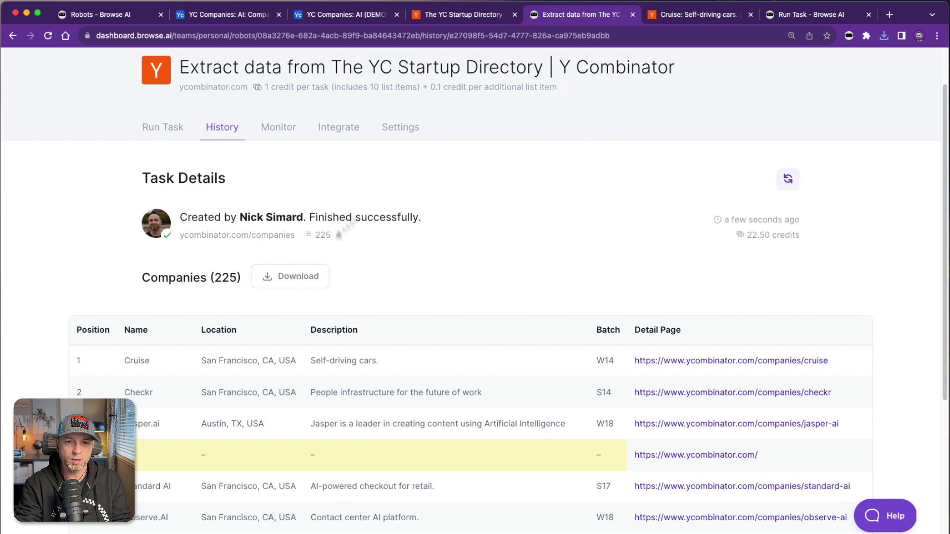
click(820, 16)
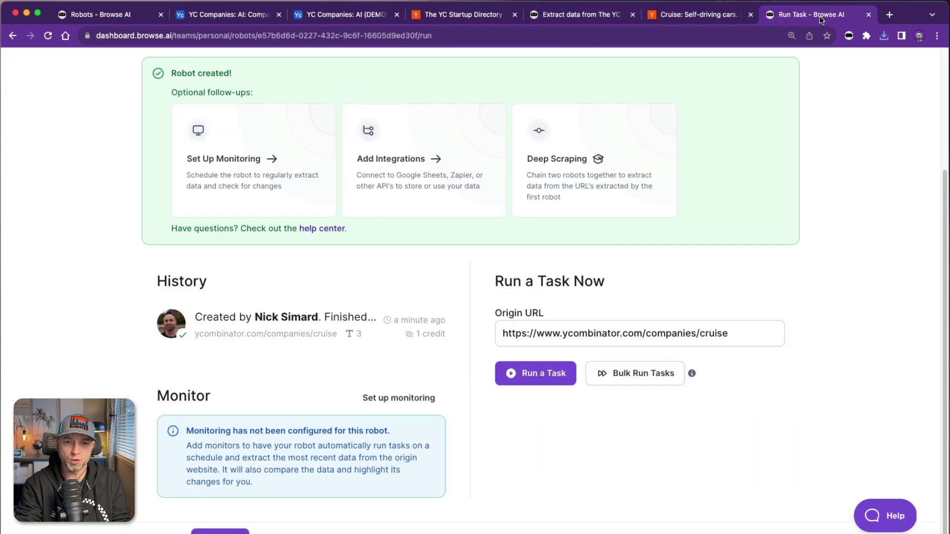
click(641, 374)
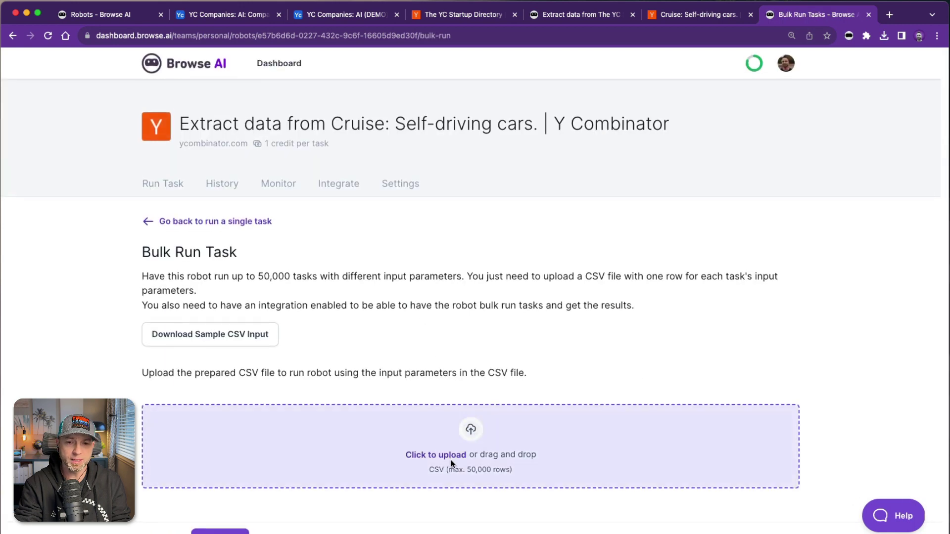
Upload the exported companies CSV and take Origin URLs from its Detail Page column.
click(450, 460)
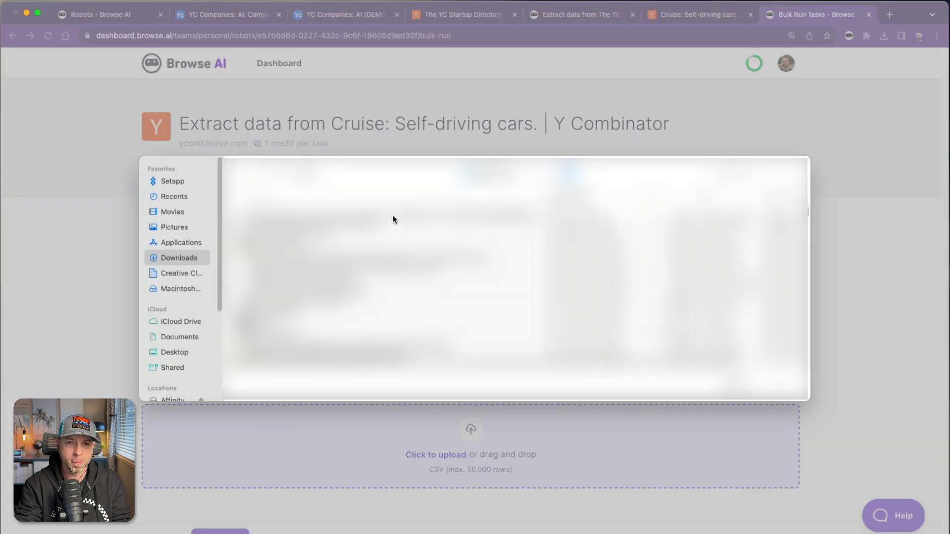
click(392, 217)
click(782, 389)
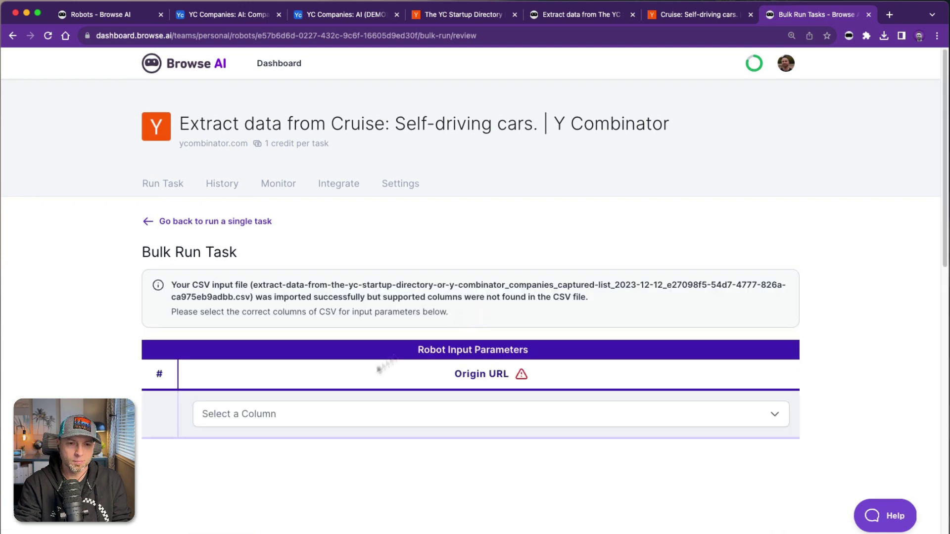
click(290, 410)
scroll(290, 412, down, 4)
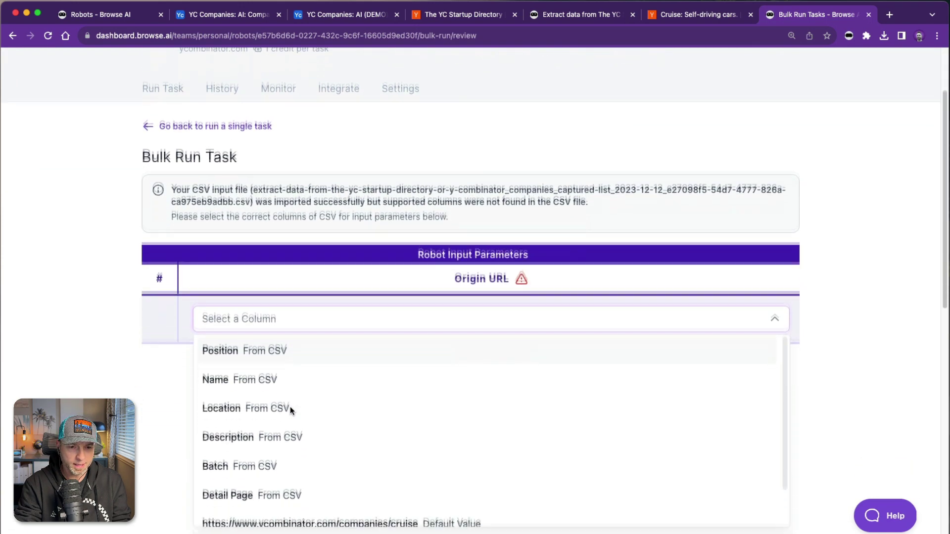
click(290, 437)
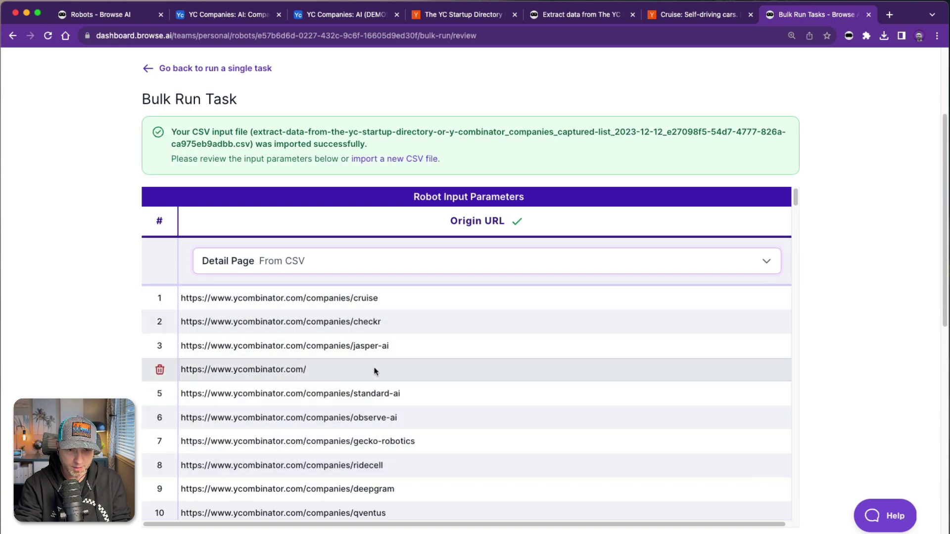
Delete row 4, the bare homepage URL, leaving 224 tasks.
mouse_move(213, 378)
click(159, 369)
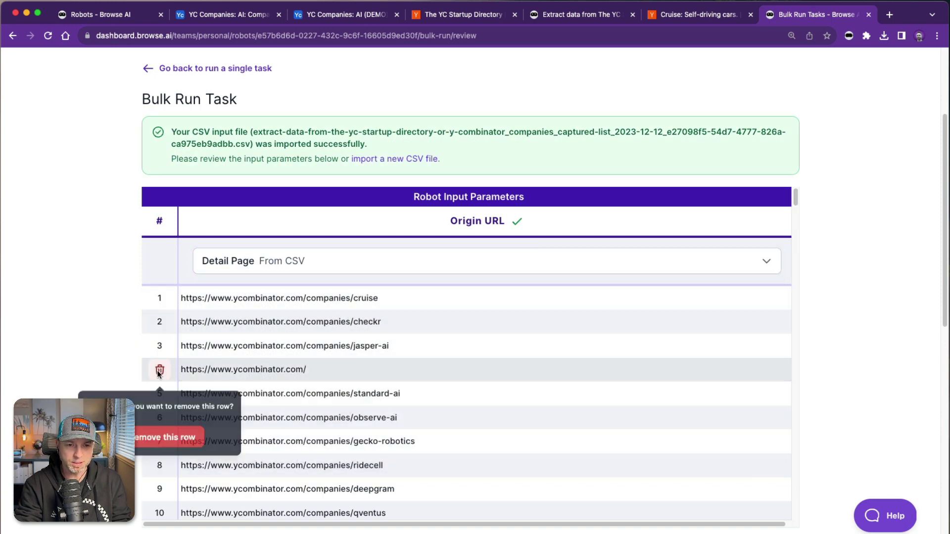
click(167, 439)
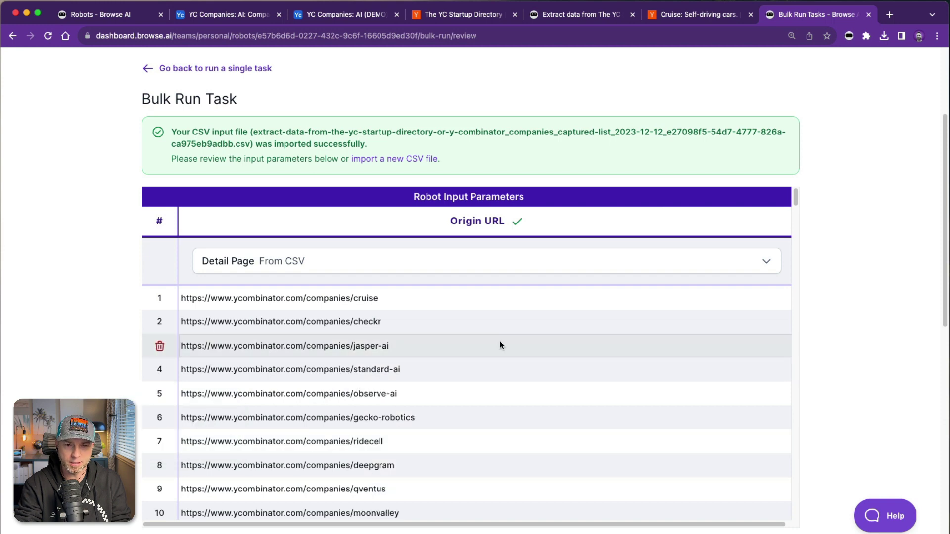
scroll(500, 341, down, 6)
scroll(854, 329, down, 7)
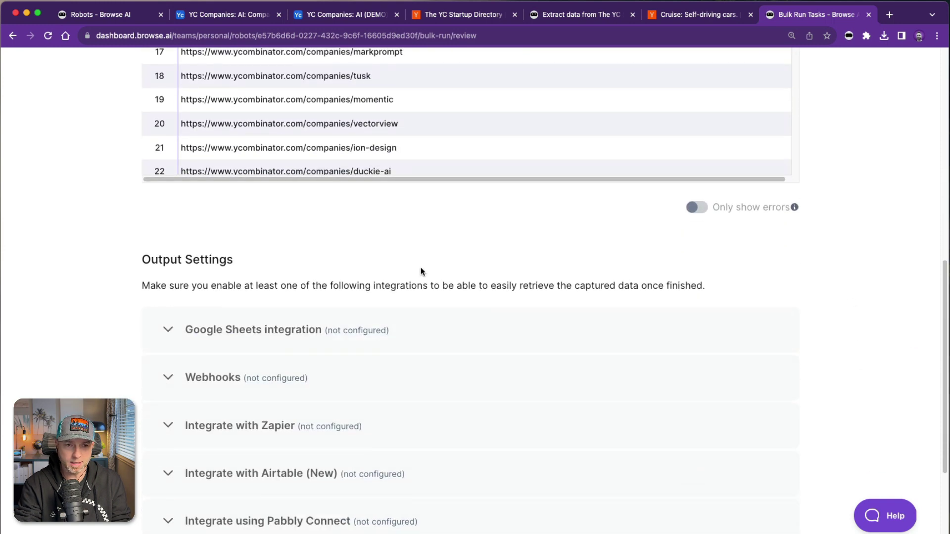
scroll(421, 268, up, 5)
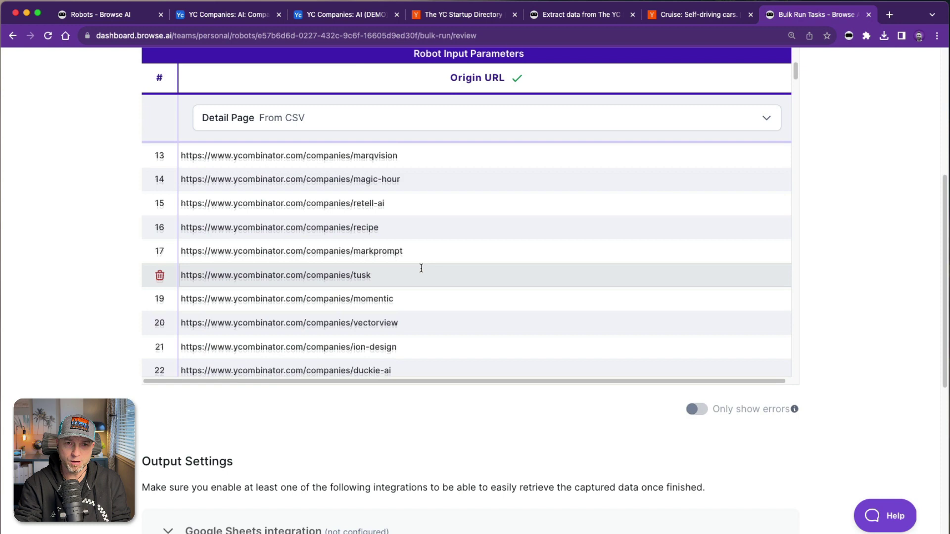
scroll(421, 268, down, 5)
scroll(361, 425, down, 5)
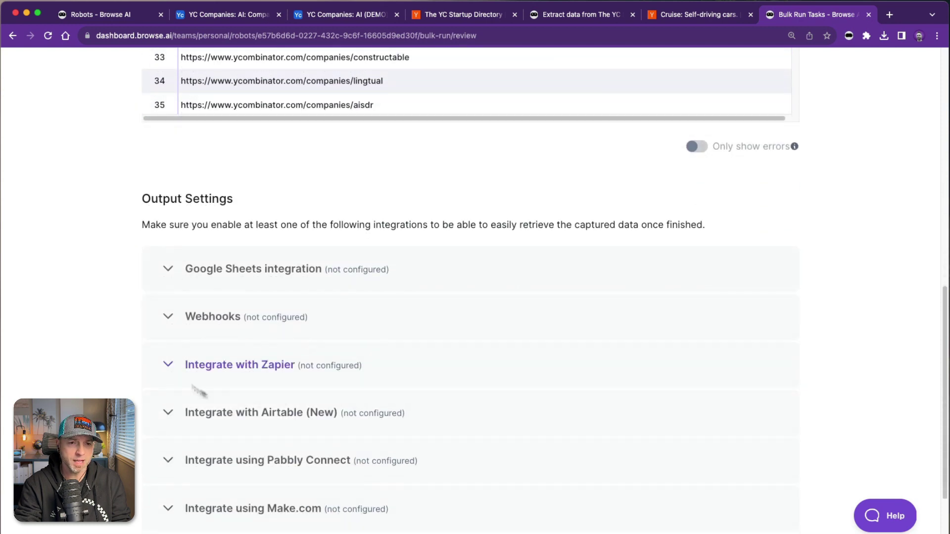
scroll(340, 293, down, 3)
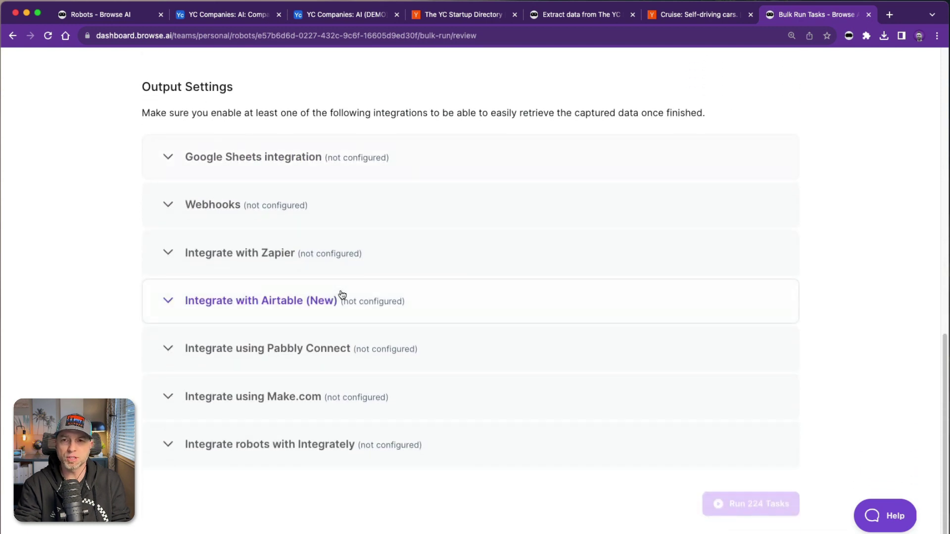
Enable Airtable syncing to the connected account's YC Companies: AI (DEMO) base.
click(169, 300)
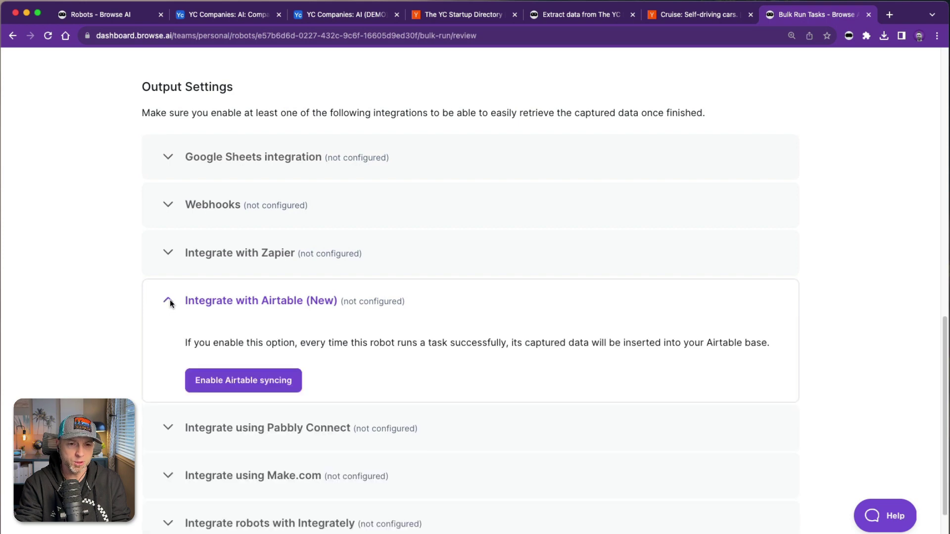
click(244, 380)
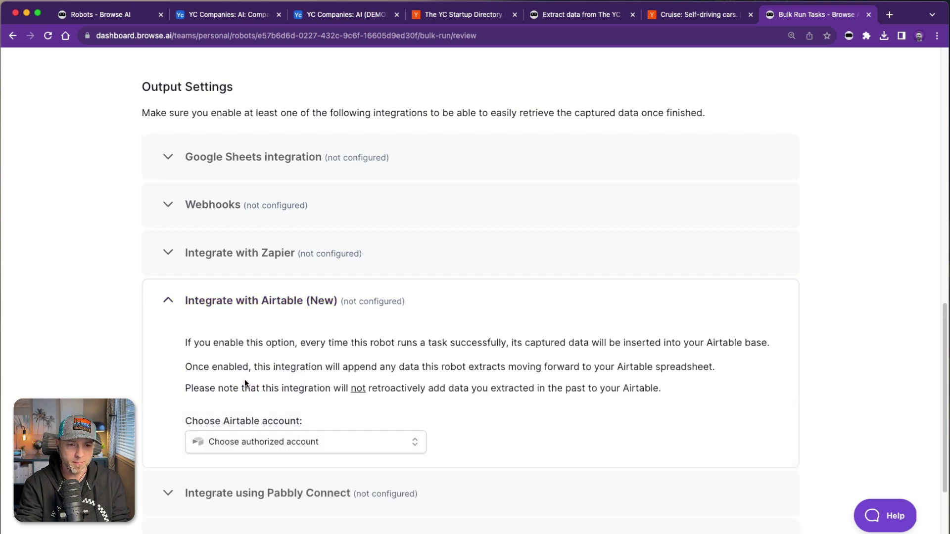
click(286, 440)
click(286, 467)
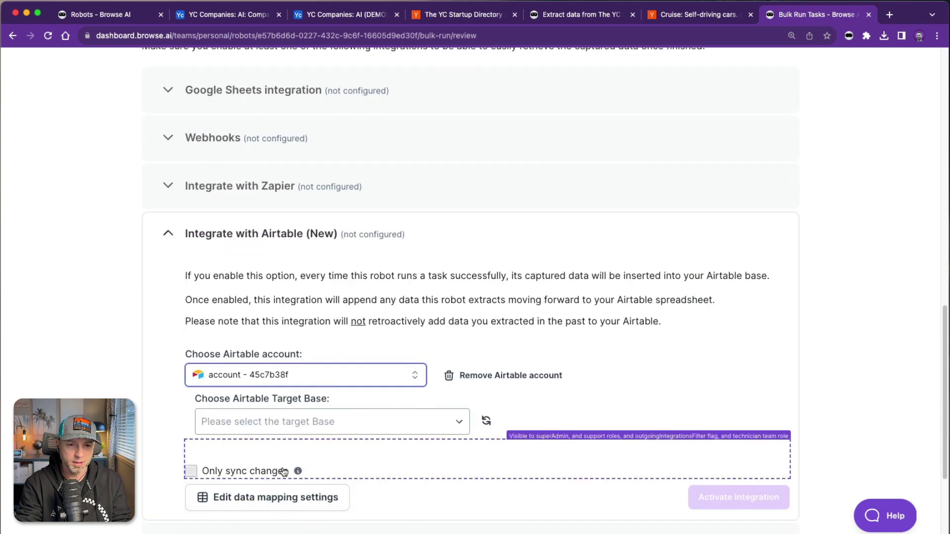
click(282, 420)
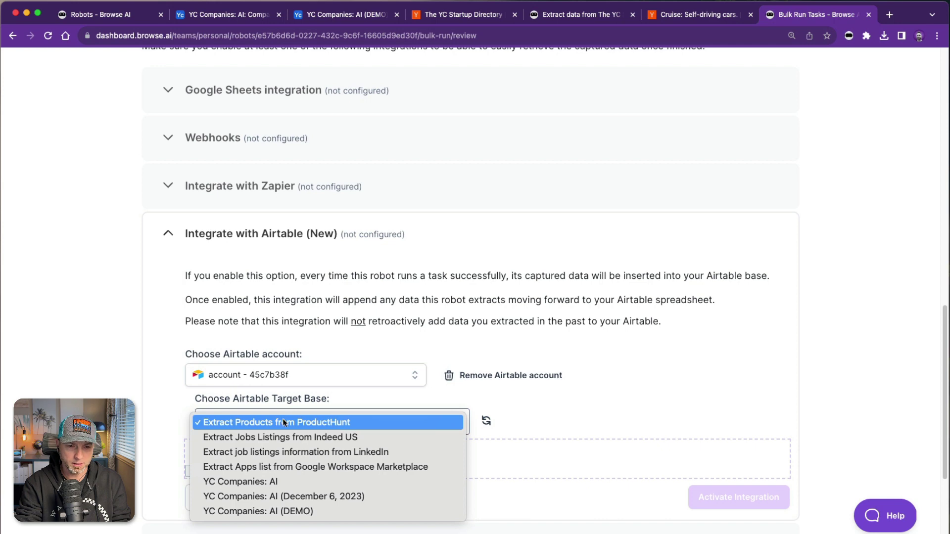
click(290, 507)
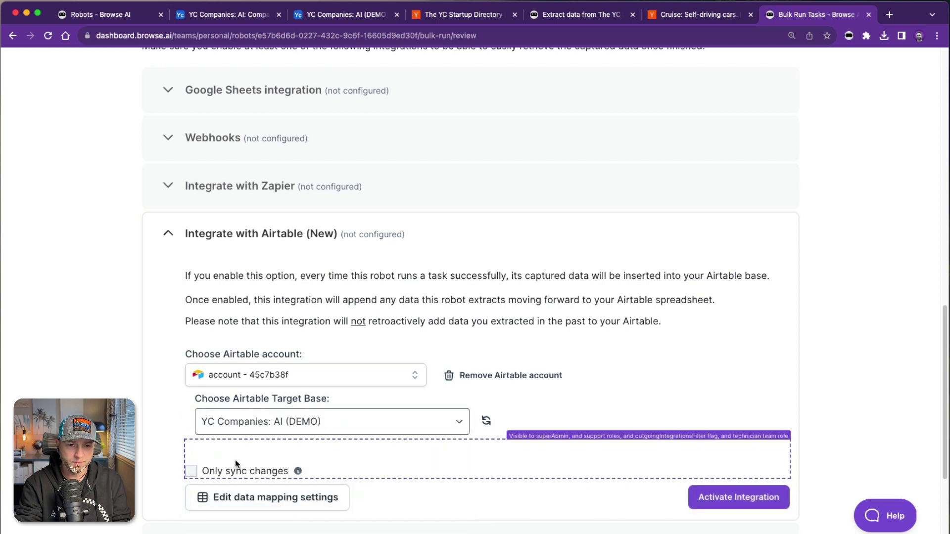
In the data mapping, rename the Company Link field to URL.
click(213, 496)
scroll(213, 494, down, 5)
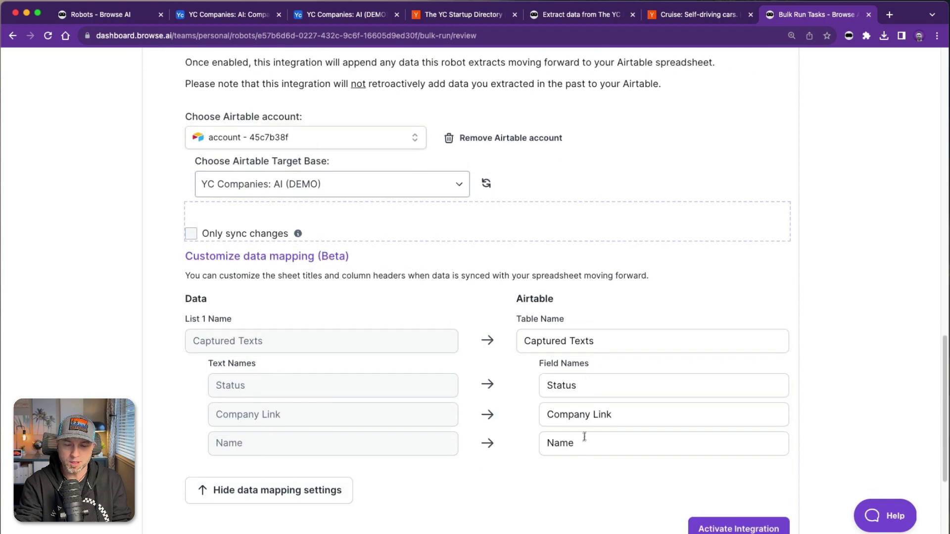
click(359, 15)
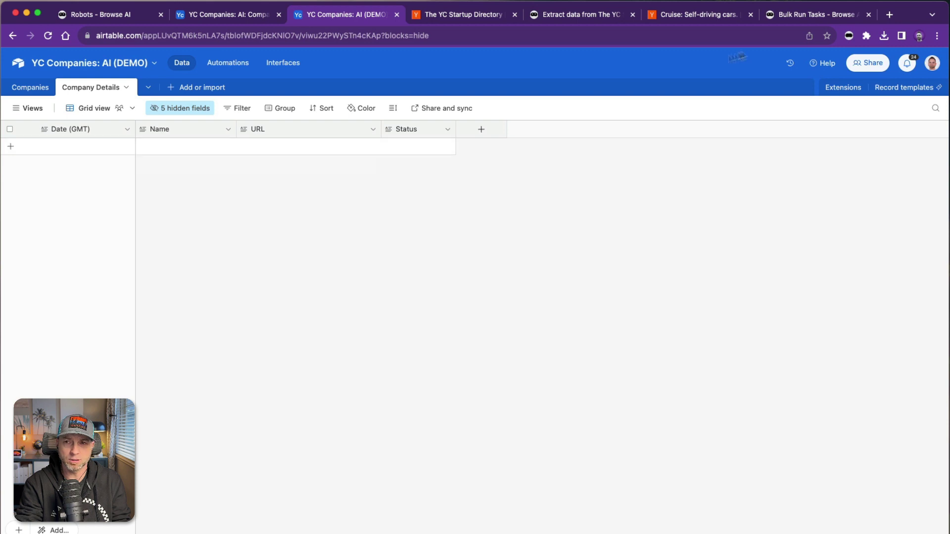
click(805, 18)
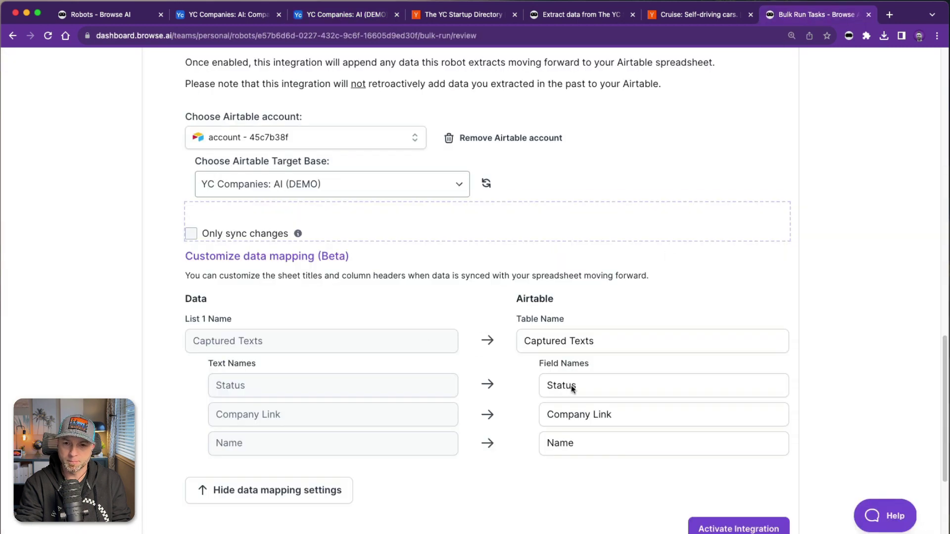
triple_click(584, 411)
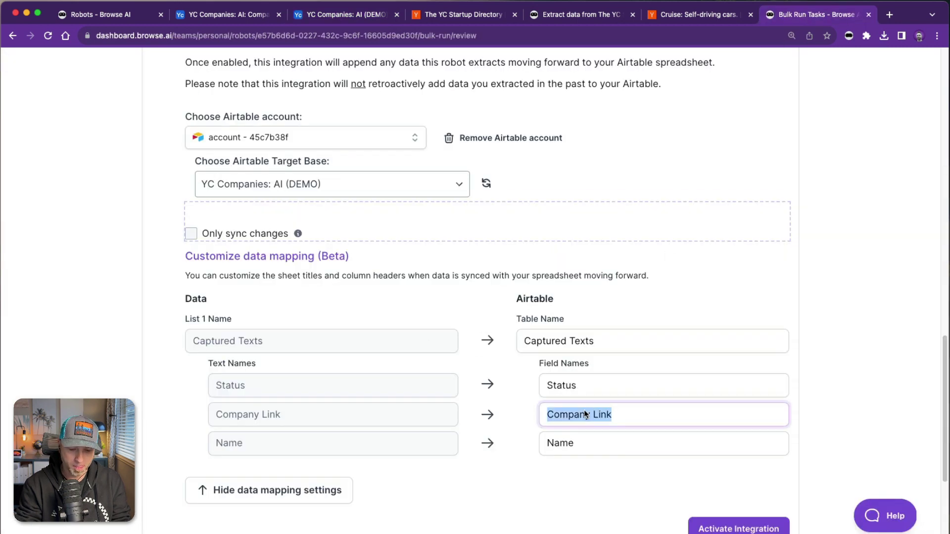
text(URL)
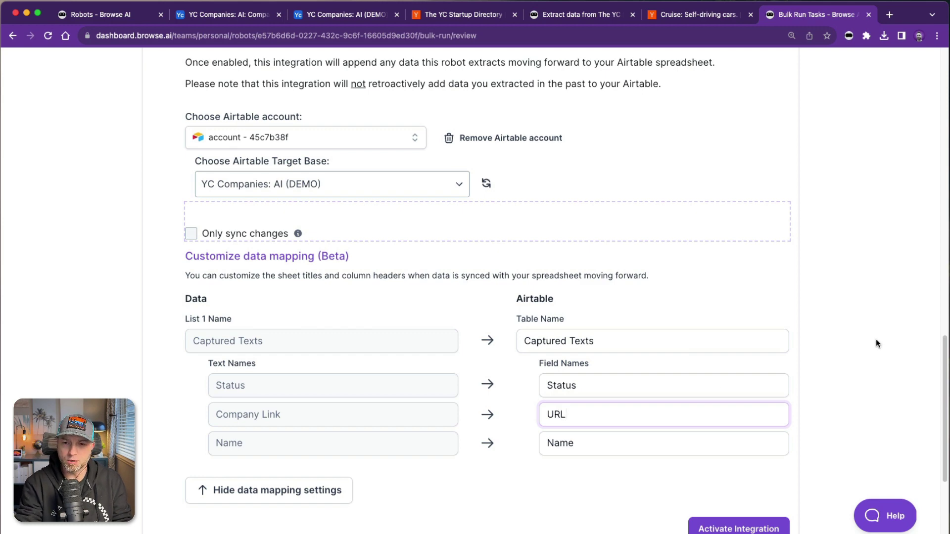
click(799, 179)
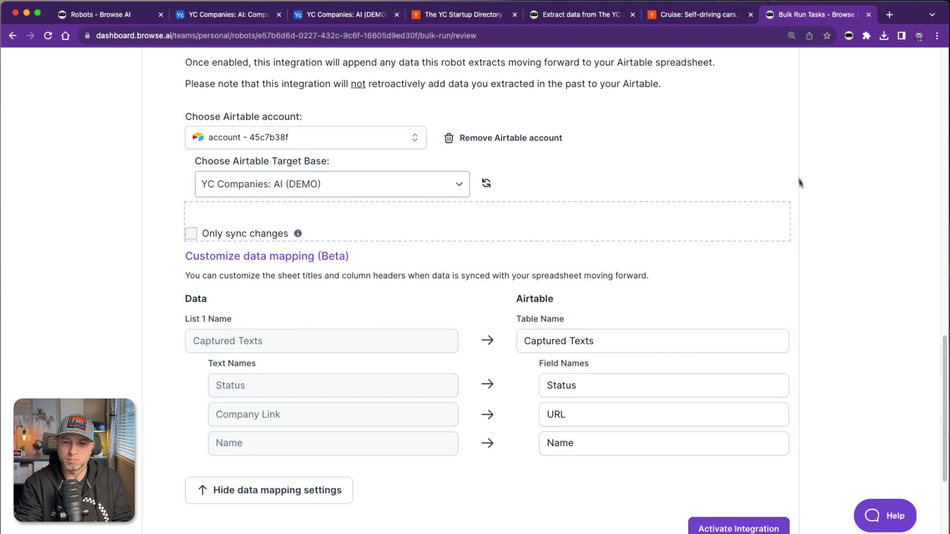
click(345, 11)
click(810, 16)
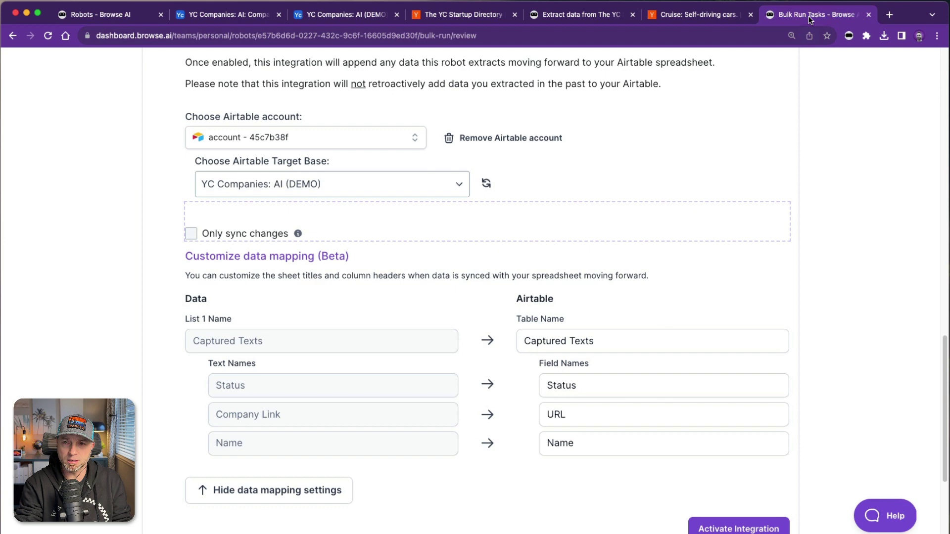
Activate the Airtable integration and launch the 224-task bulk run.
click(732, 526)
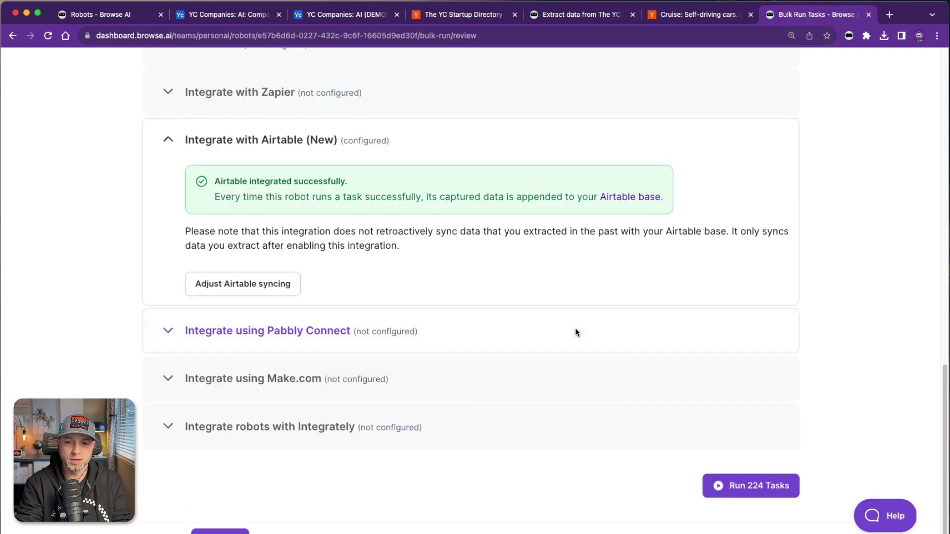
click(729, 485)
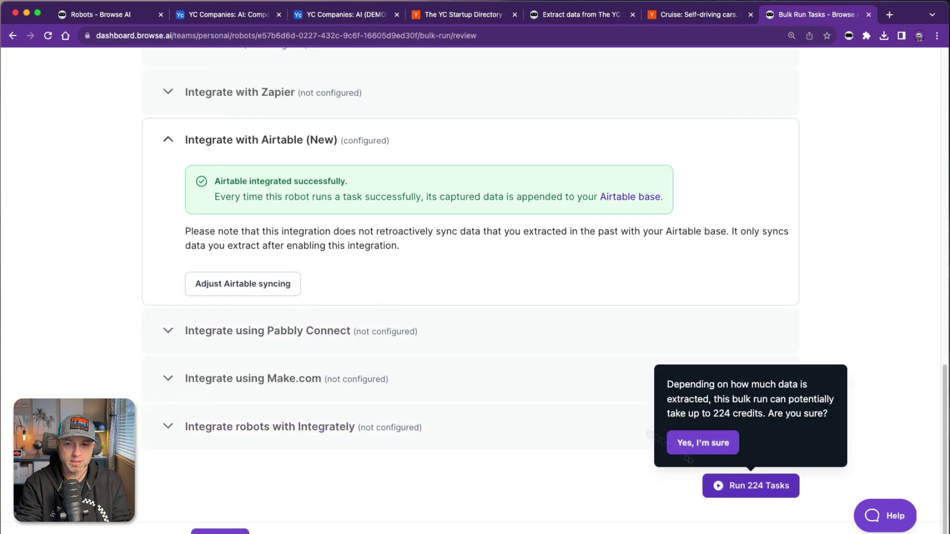
click(699, 444)
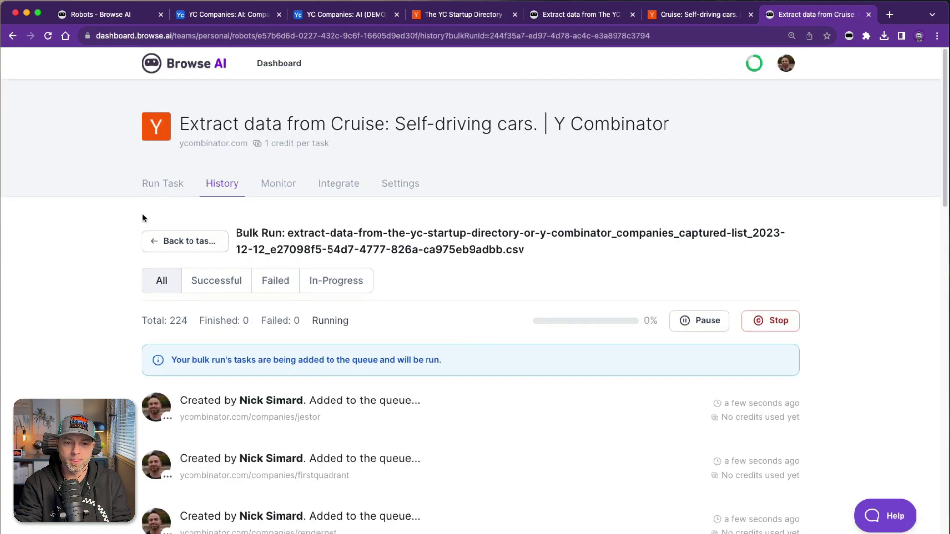
Check the last page of the run history for 224 finished tasks and 0 failures.
scroll(88, 272, down, 2)
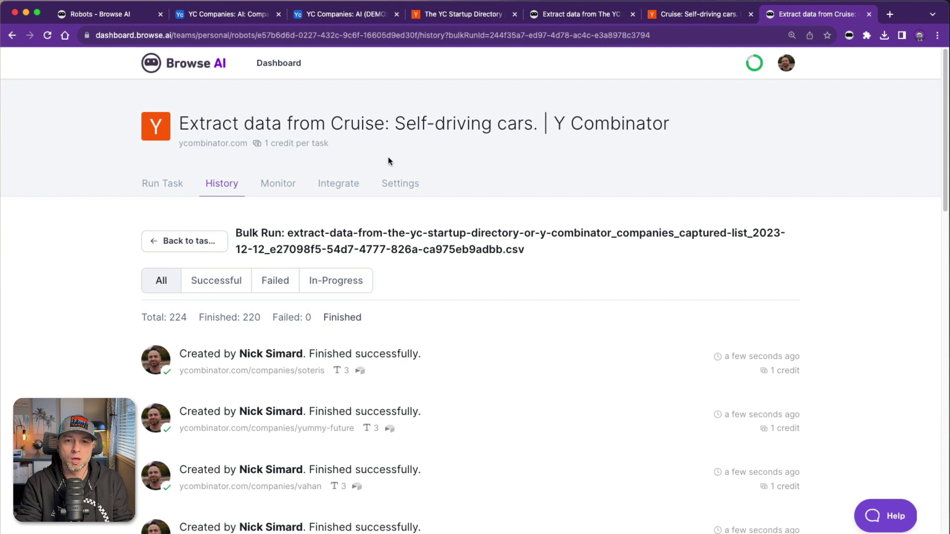
scroll(519, 293, down, 20)
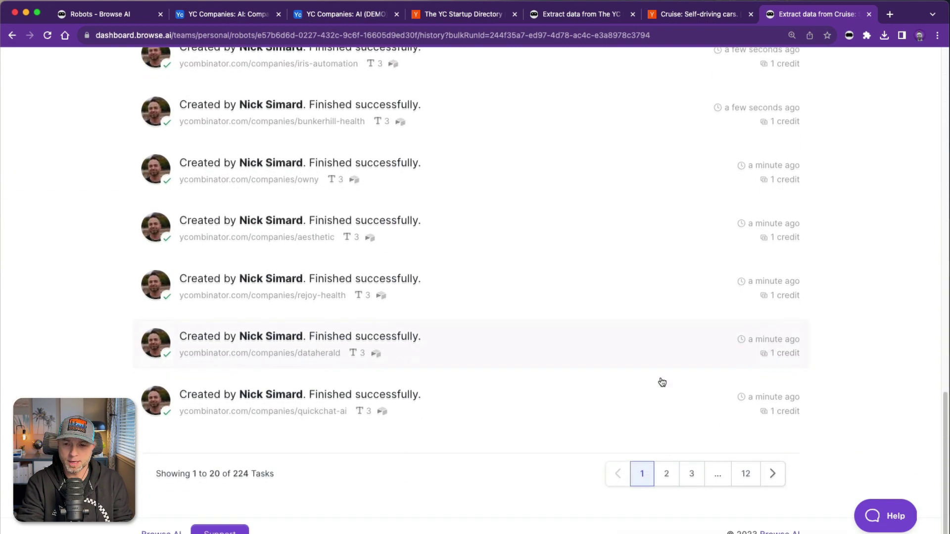
click(745, 473)
scroll(599, 297, down, 3)
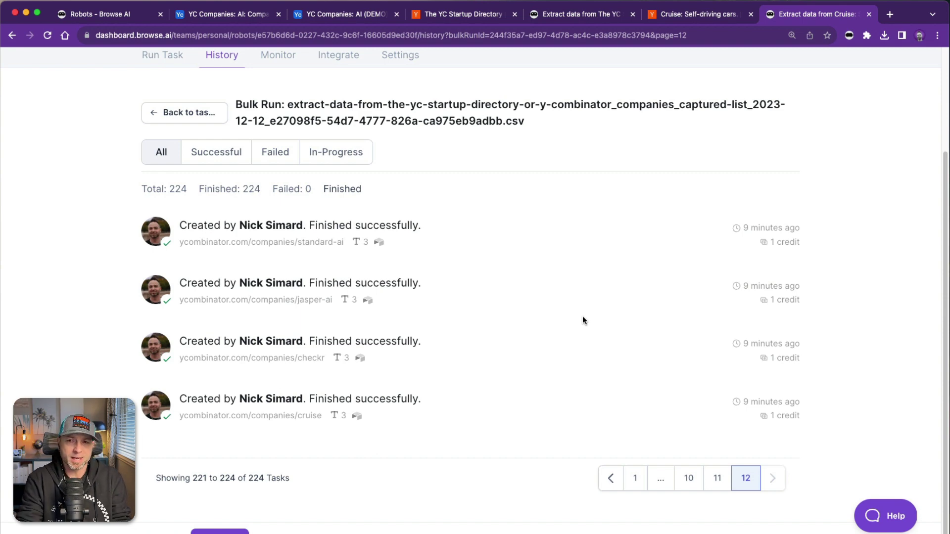
Review the synced company records in the Captured Texts table, then view the empty Company Details table.
click(359, 15)
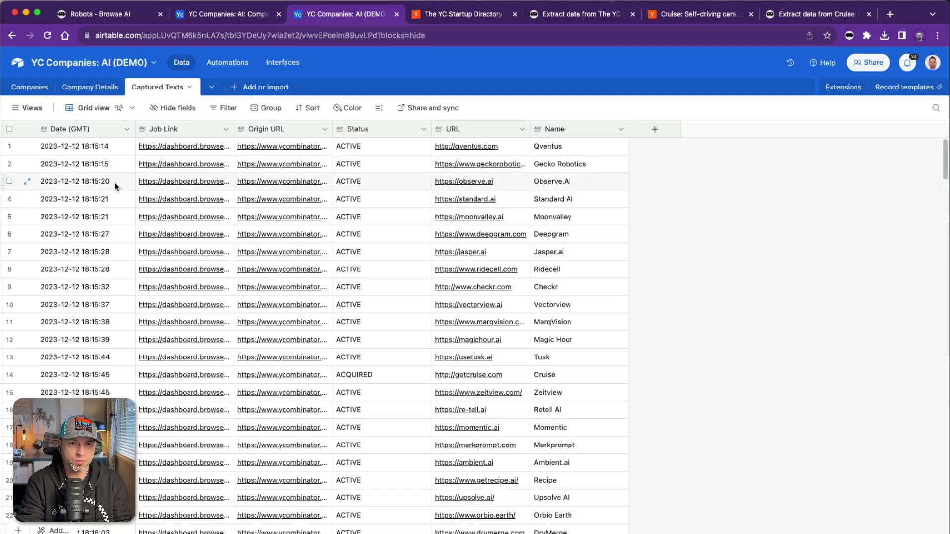
scroll(337, 158, down, 20)
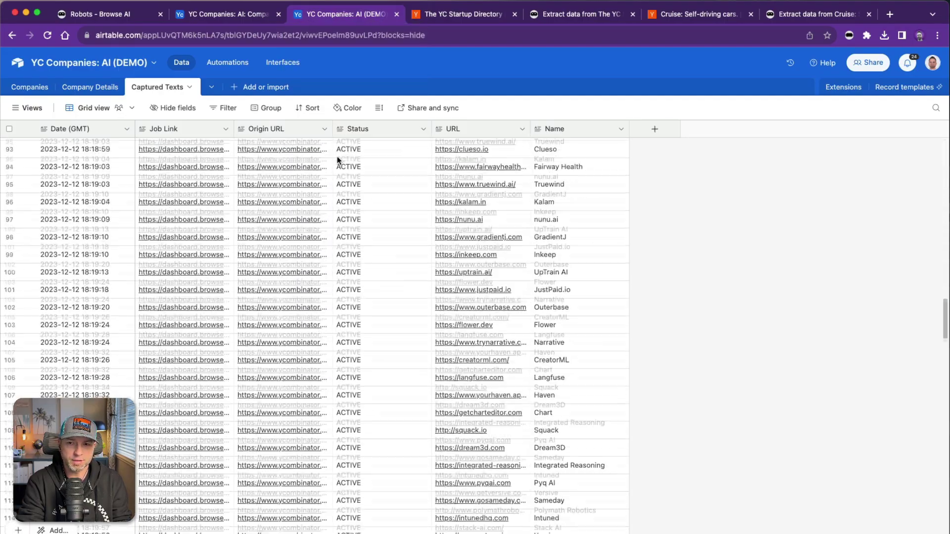
scroll(337, 156, down, 10)
scroll(337, 156, up, 20)
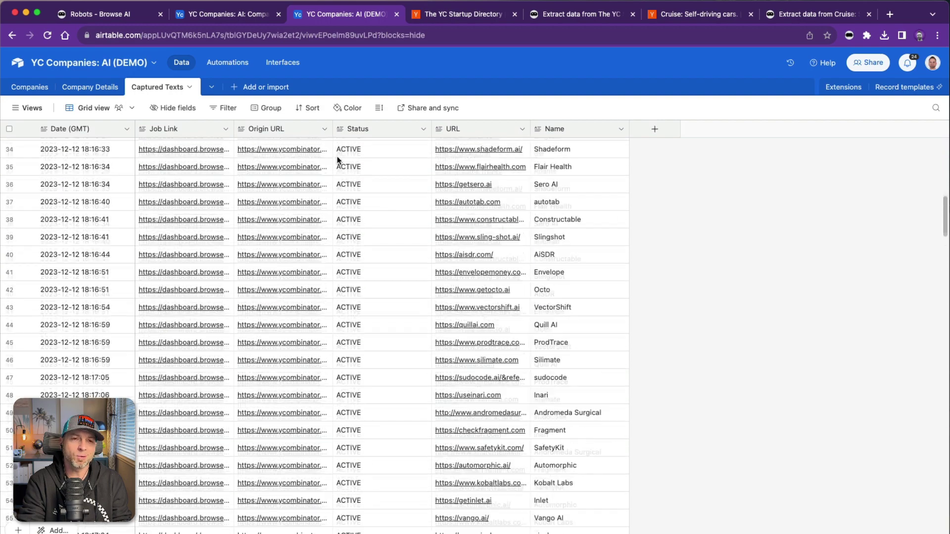
click(102, 89)
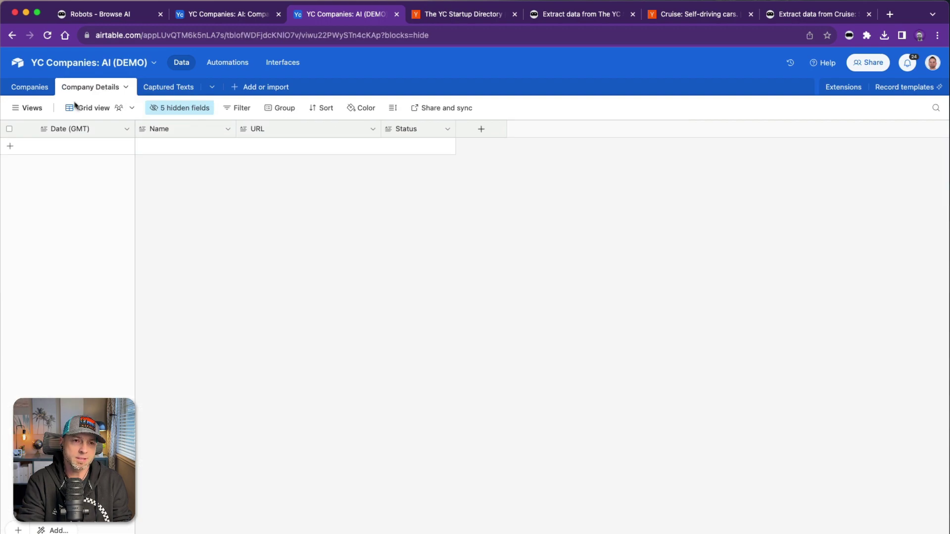
Show the Cruise robot's Airtable mapping of Status, URL and Name into Captured Texts.
click(791, 13)
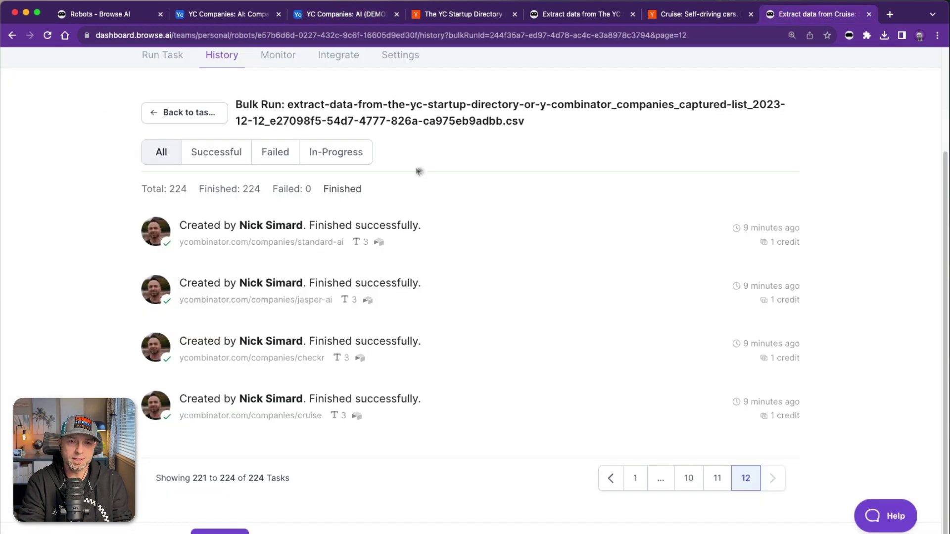
scroll(320, 223, up, 5)
click(339, 186)
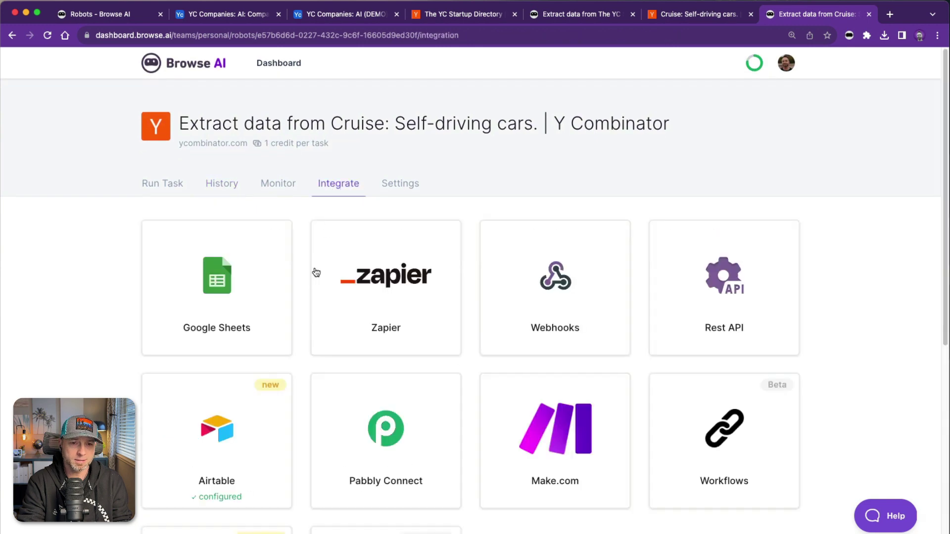
scroll(277, 282, down, 3)
click(236, 292)
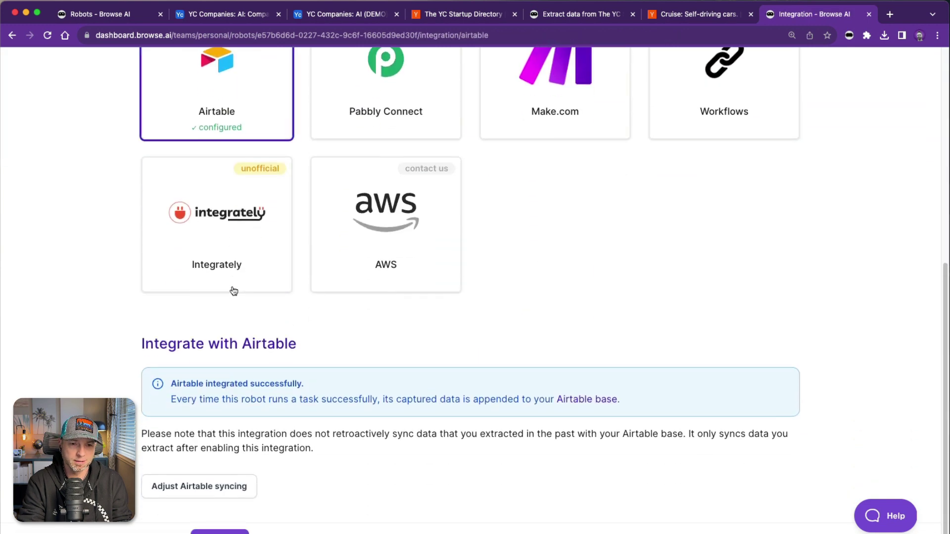
click(233, 486)
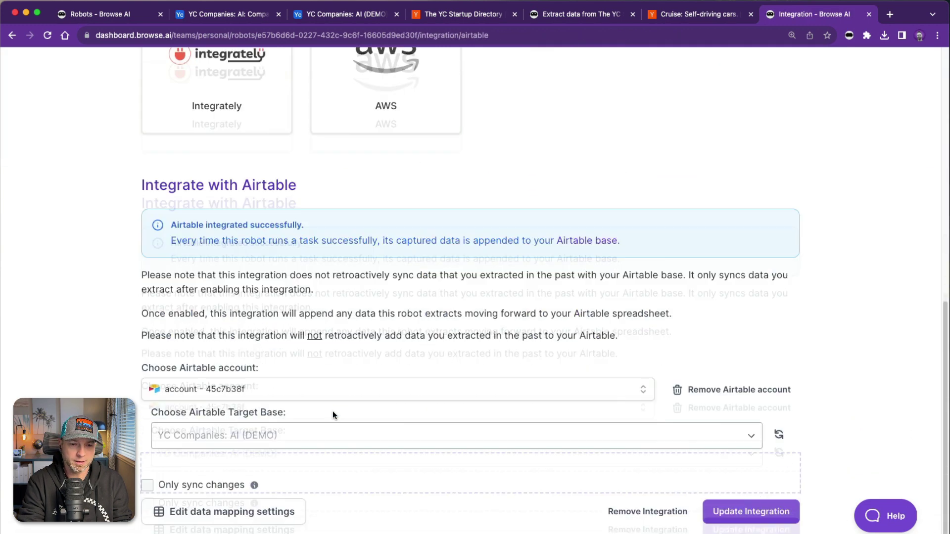
click(271, 489)
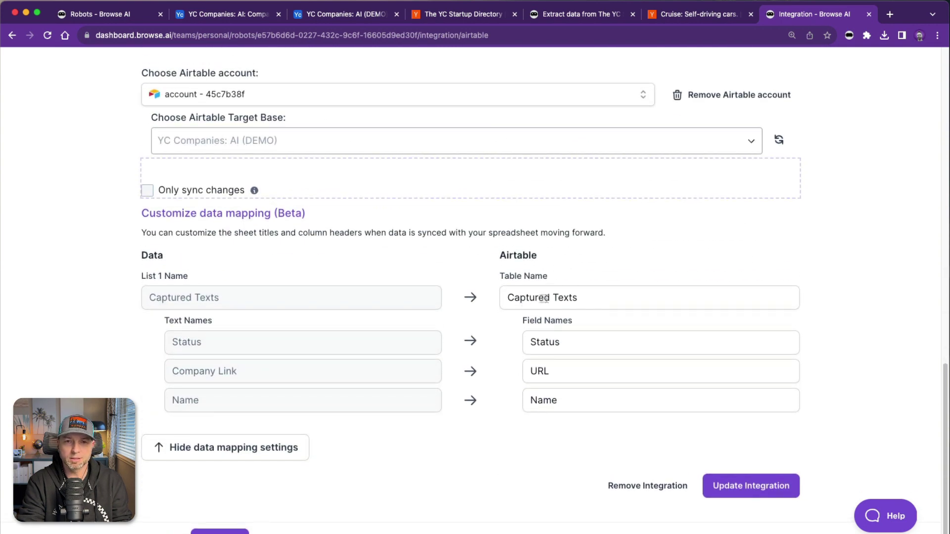
Delete the empty Company Details table from the Airtable base.
click(364, 18)
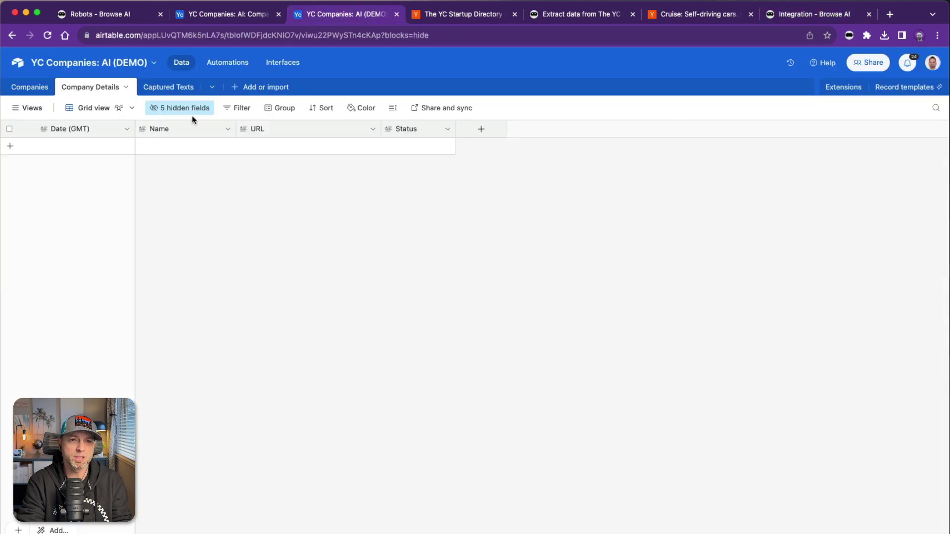
click(125, 87)
click(113, 255)
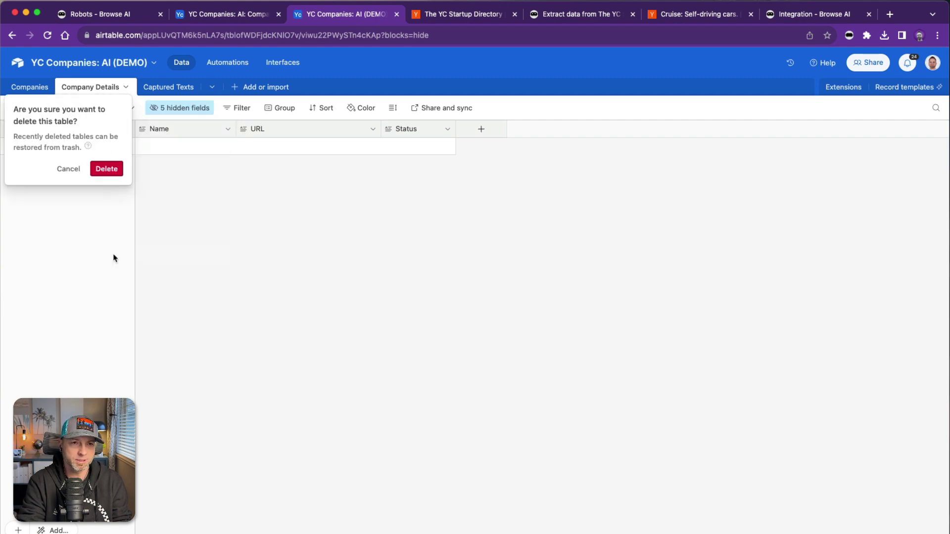
click(108, 169)
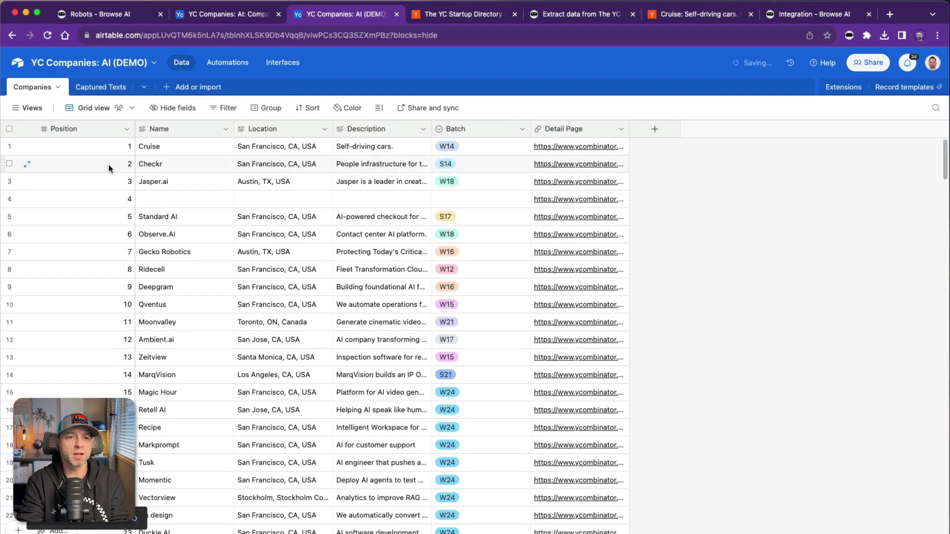
In Captured Texts, hide Job Link and Origin URL, move Name after Date, and narrow Status.
click(103, 88)
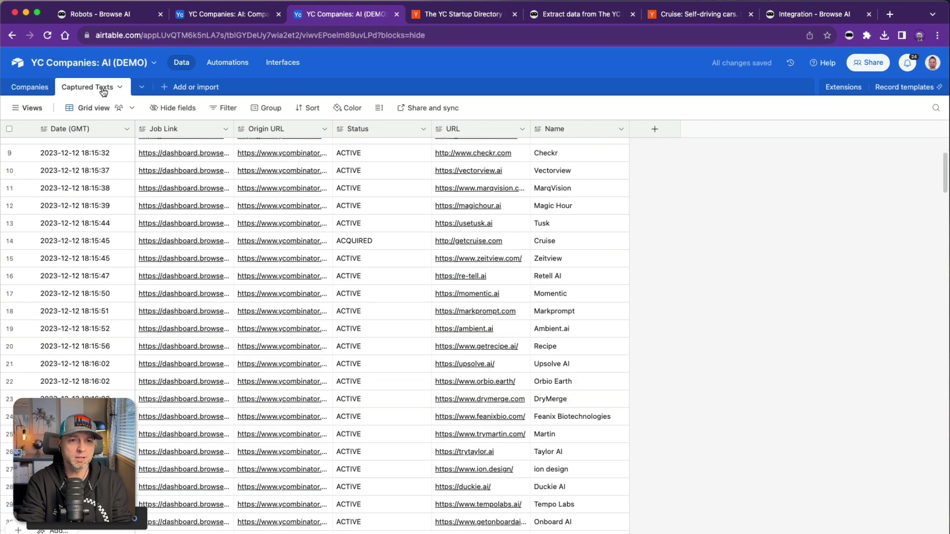
click(227, 131)
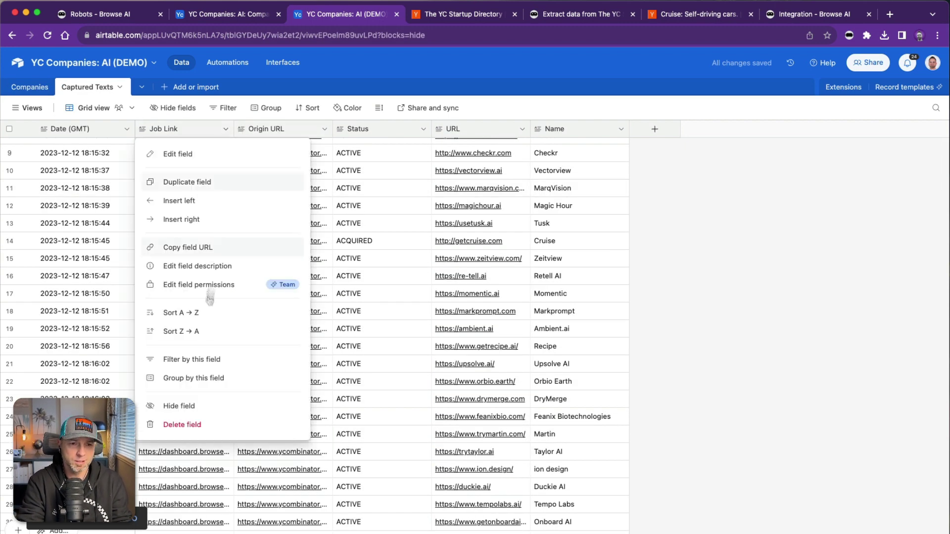
click(200, 406)
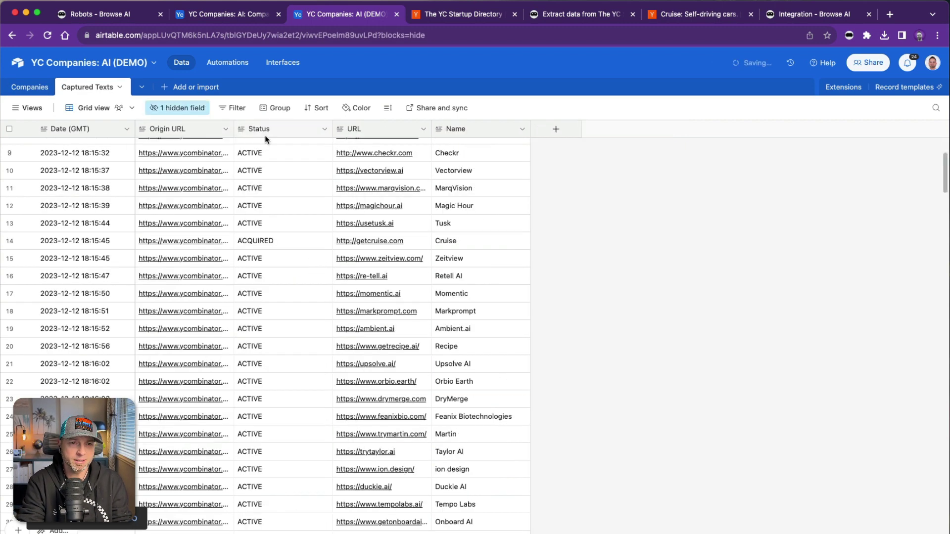
click(225, 130)
click(188, 407)
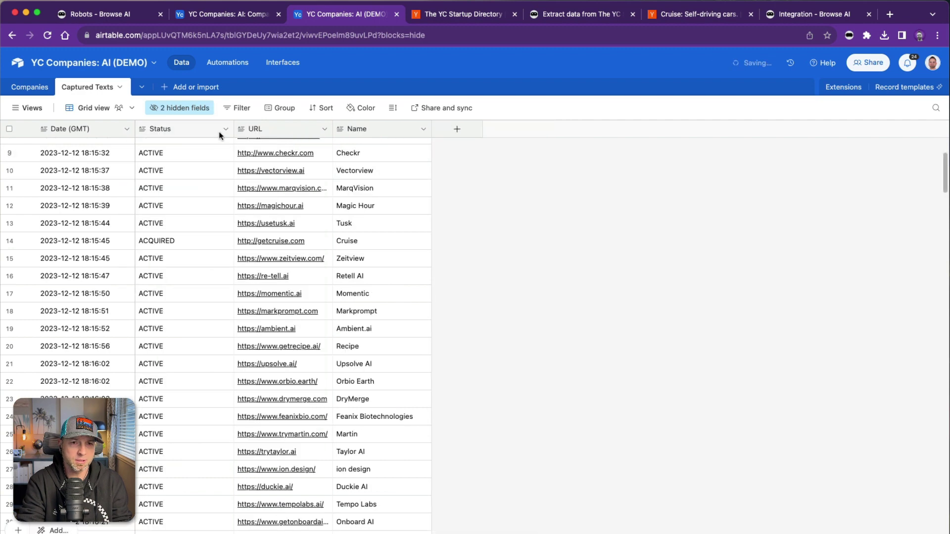
drag(356, 129, 144, 130)
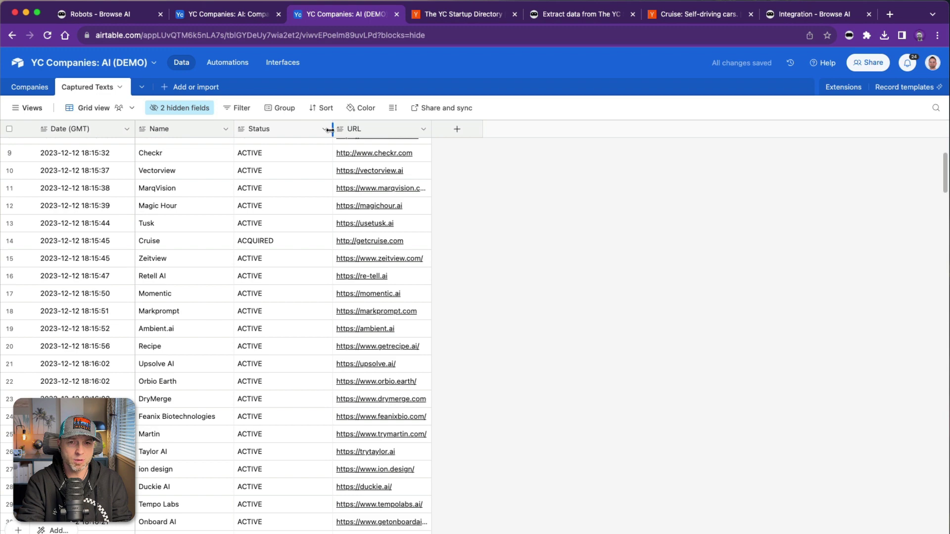
drag(332, 130, 323, 130)
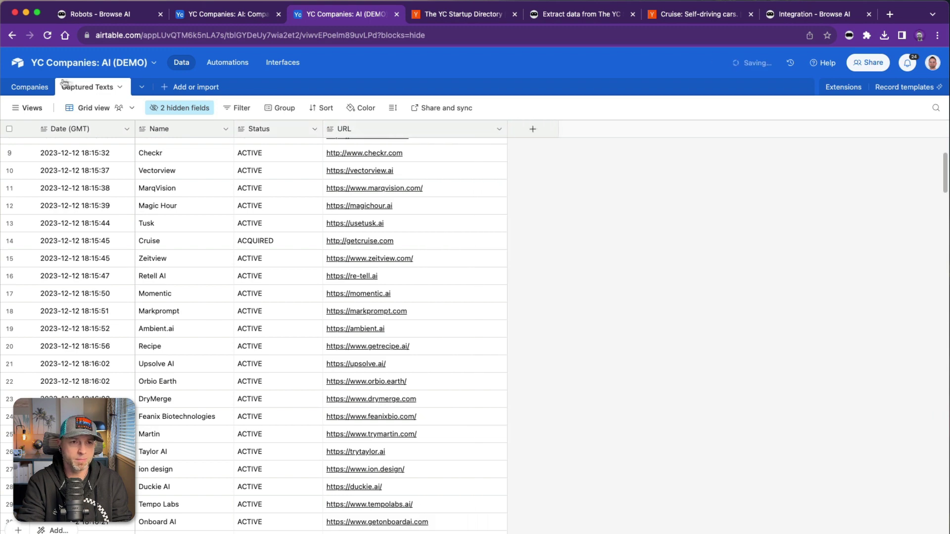
Narrow the Batch column in the Companies table, then return to the top of Captured Texts.
click(29, 87)
scroll(410, 192, down, 1)
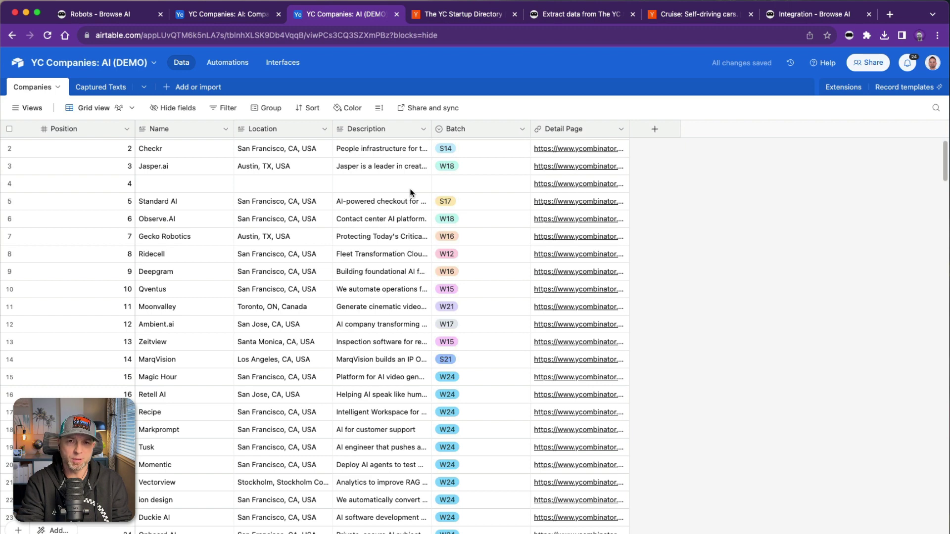
drag(525, 129, 491, 130)
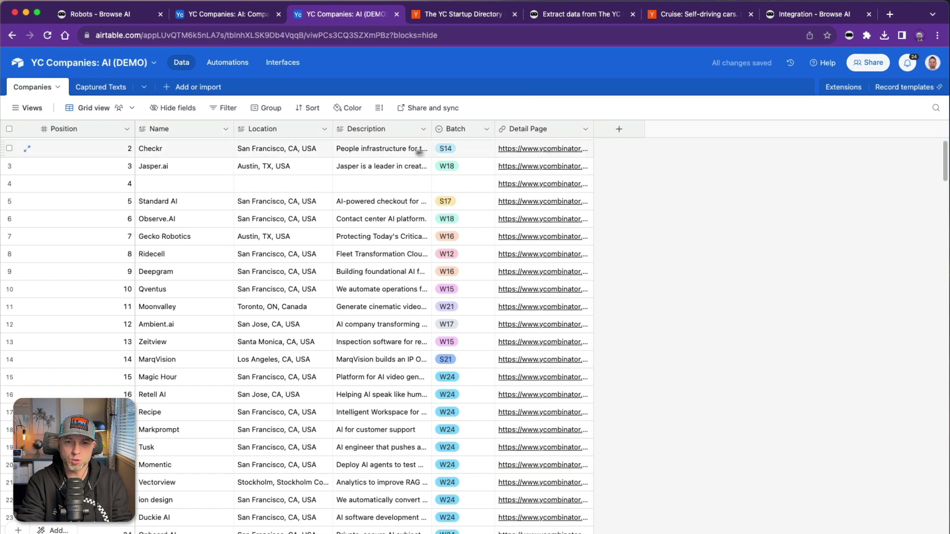
click(99, 87)
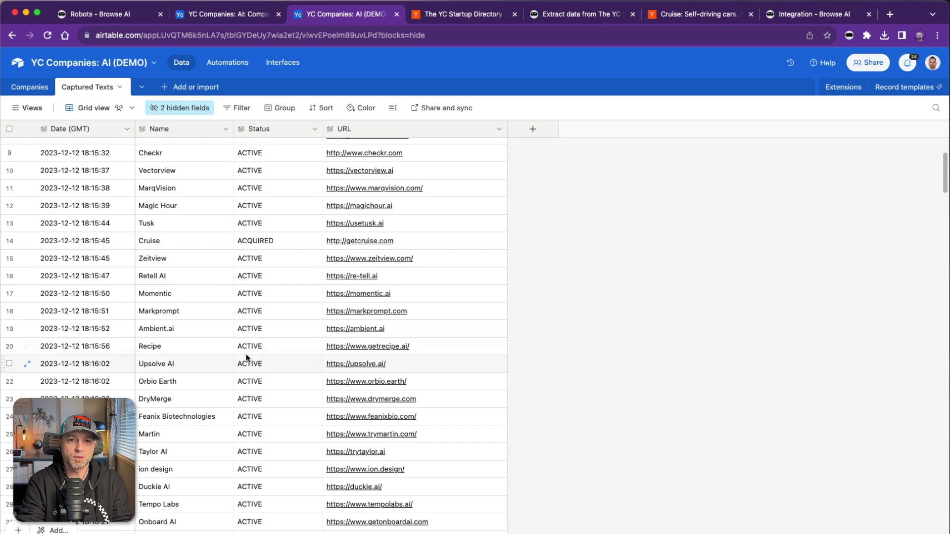
scroll(247, 357, up, 3)
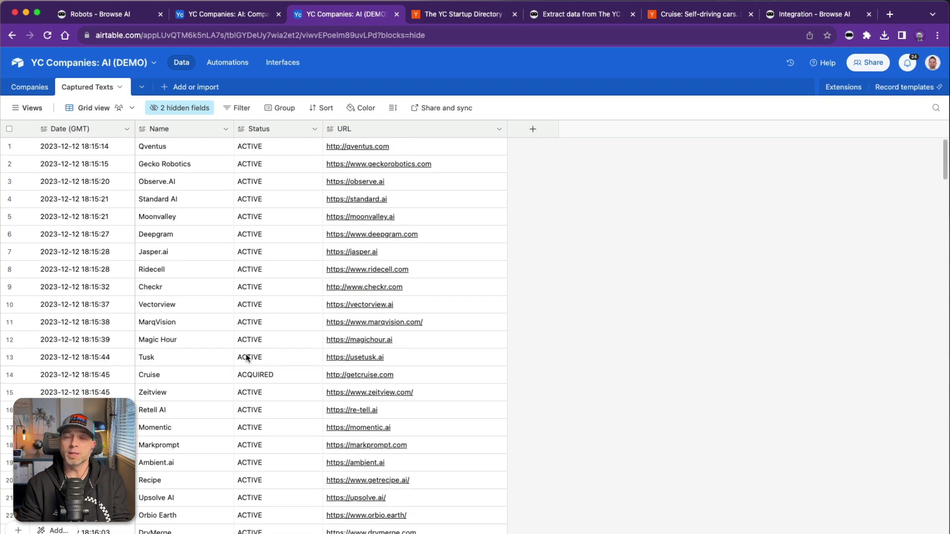